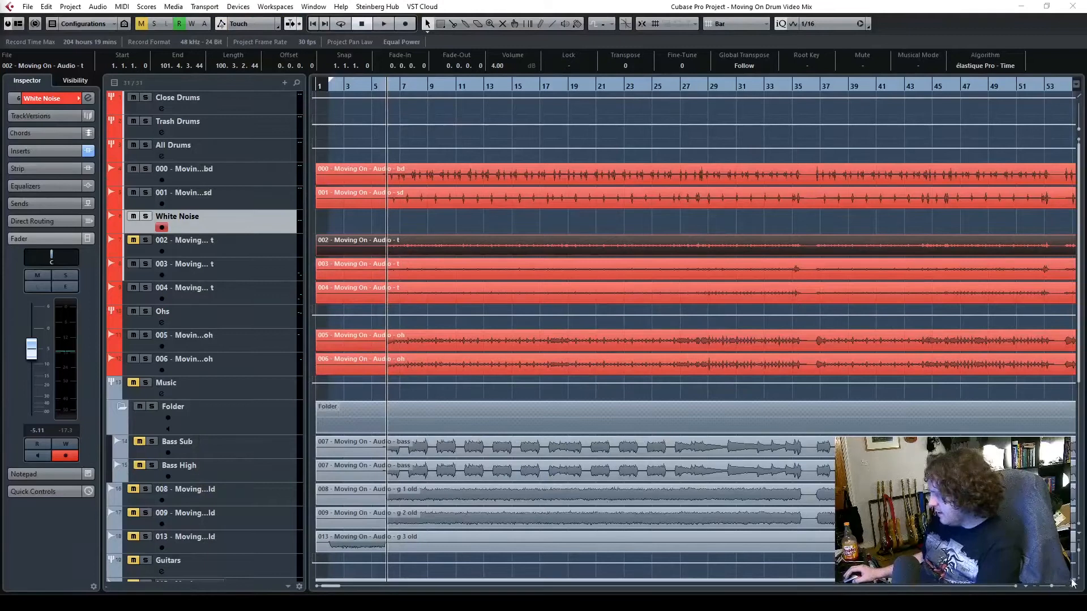
Close the Q10 equalizer, the Gate and the other open plug-in window of the White Noise track
left_click(1078, 579)
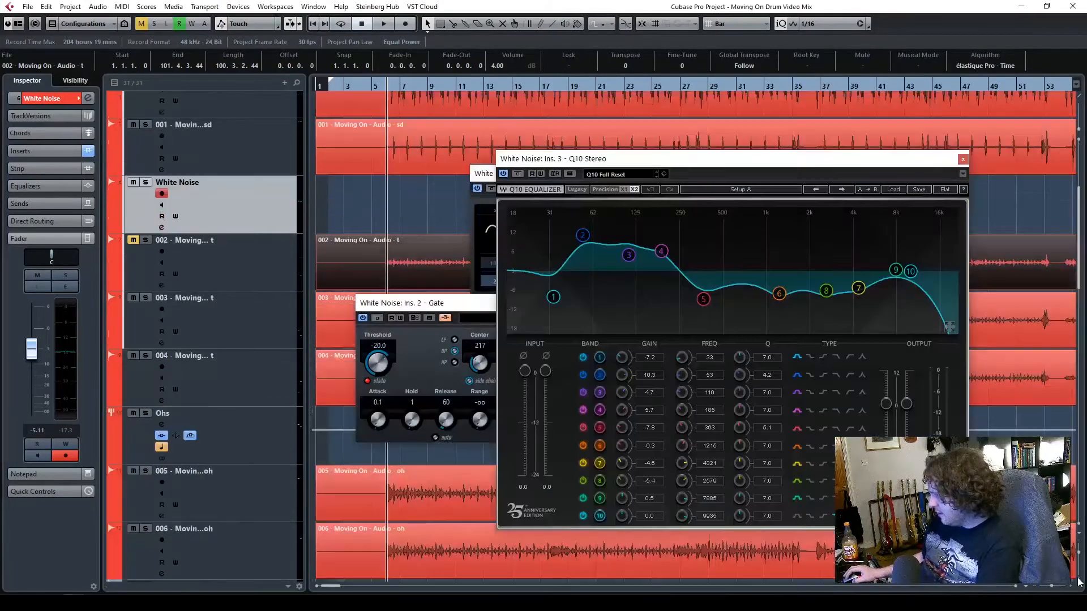
left_click(962, 161)
left_click(750, 174)
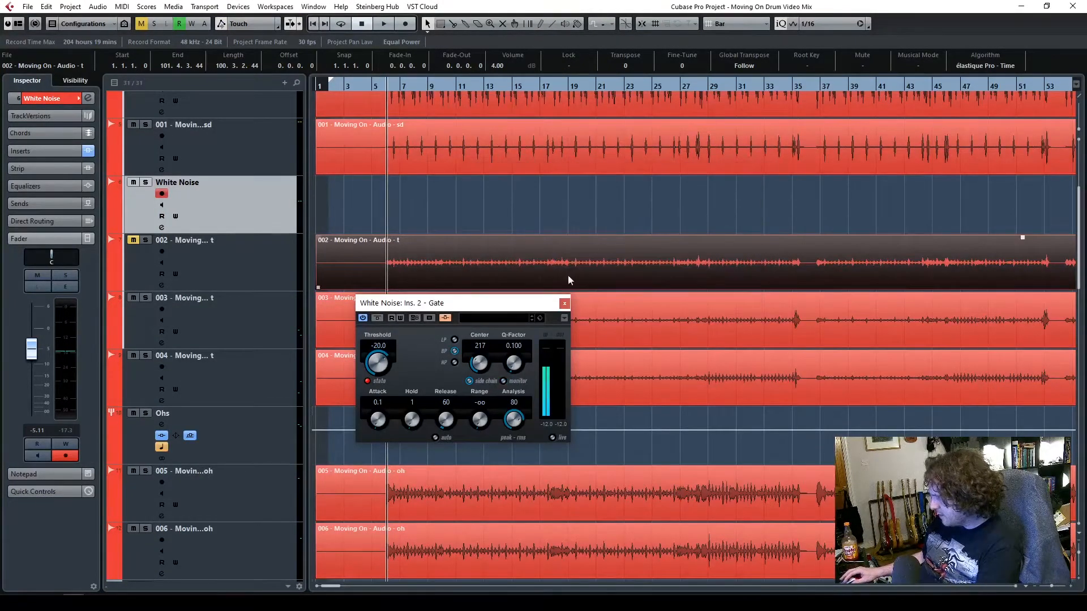
left_click(564, 305)
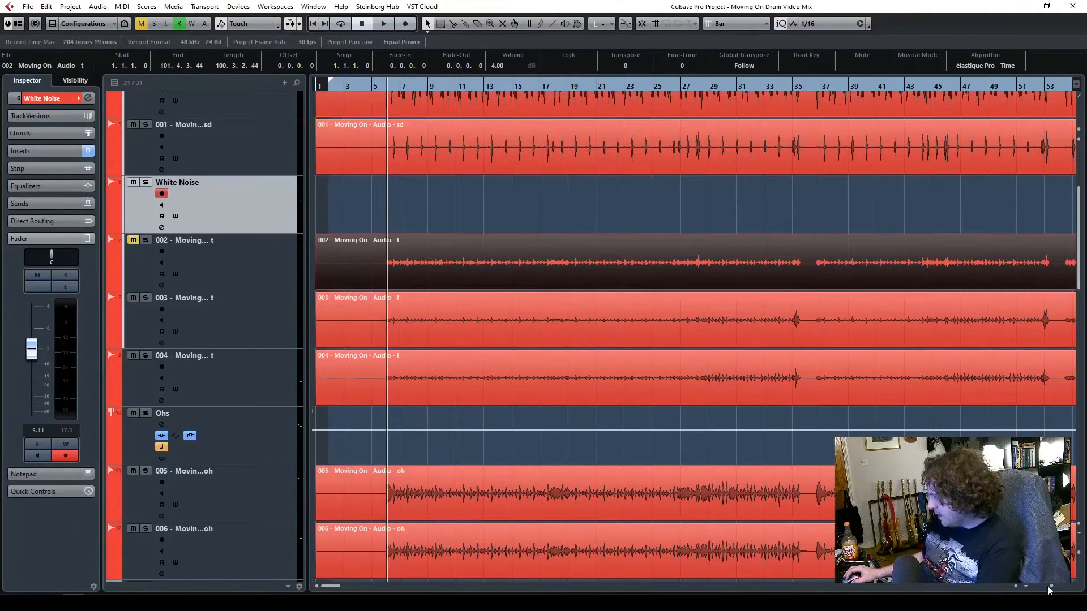
Place the playhead just before bar 6, where the drums begin, and reduce the track heights
left_click_drag(1053, 589, 1055, 589)
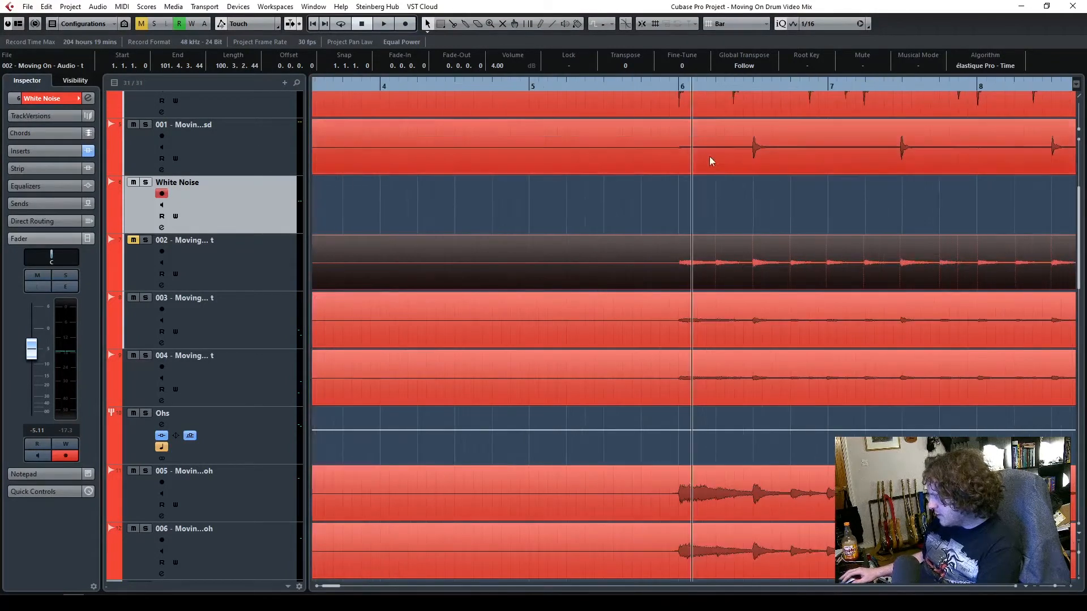
left_click(673, 90)
scroll(720, 284, "up", 4)
scroll(721, 283, "down", 2)
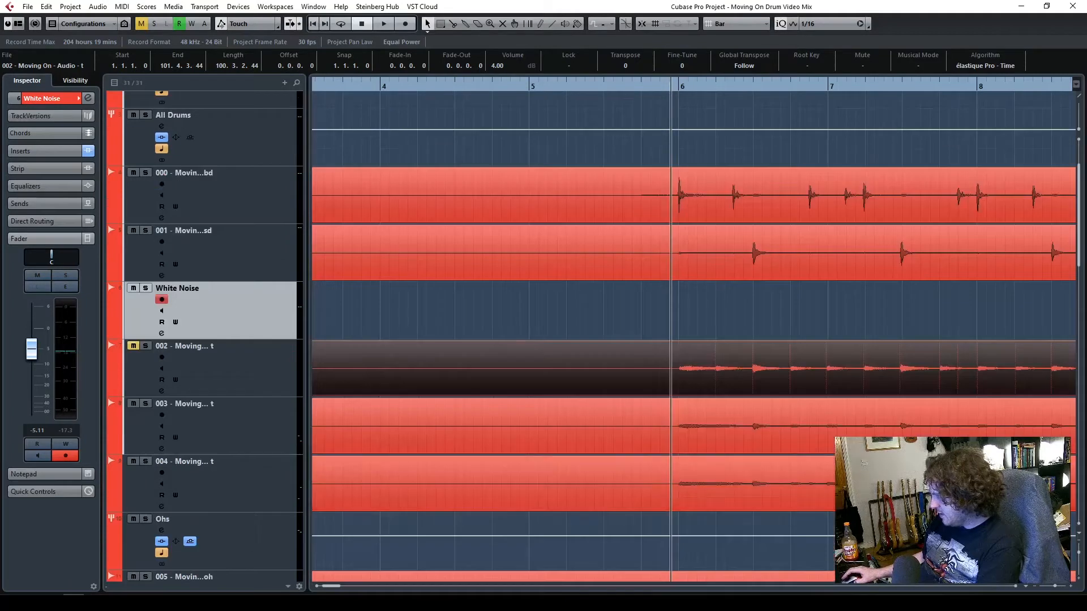
left_click(1078, 542)
left_click(1079, 542)
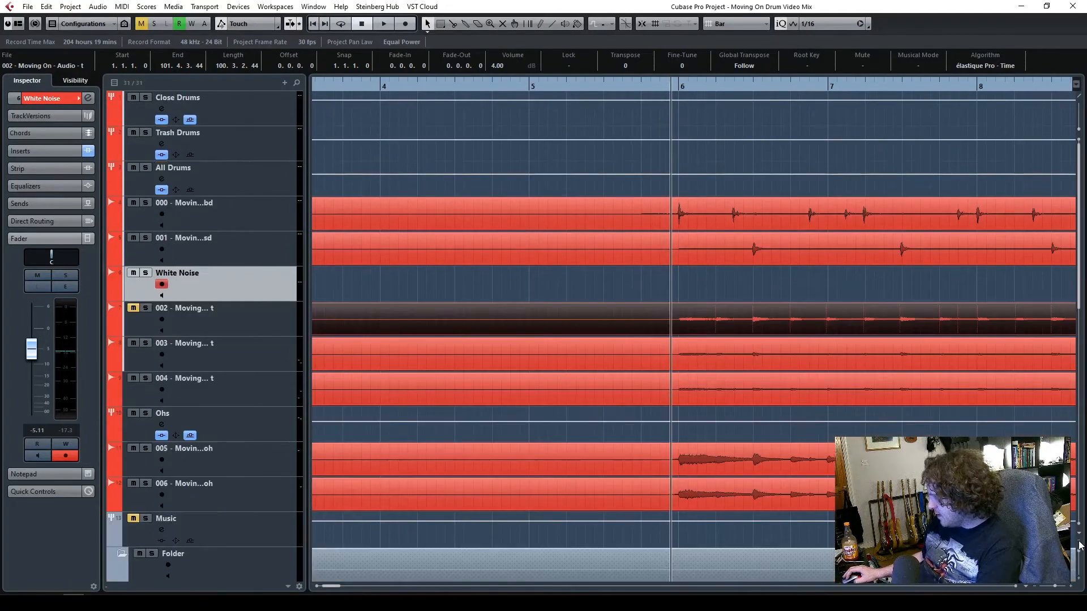
left_click(1079, 542)
left_click(1079, 542)
left_click(1079, 582)
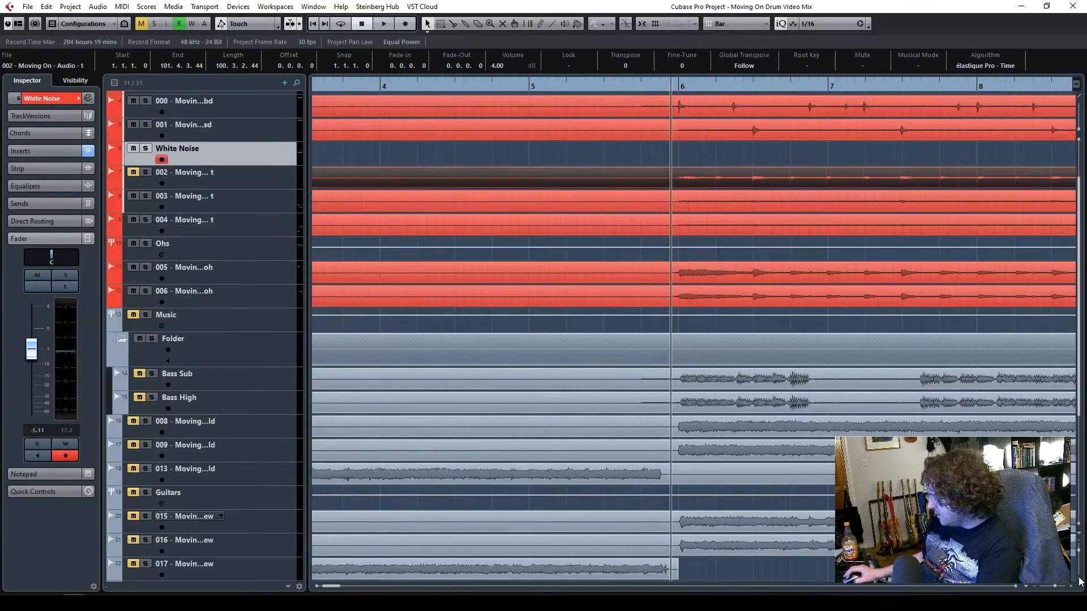
left_click_drag(1057, 589, 1054, 589)
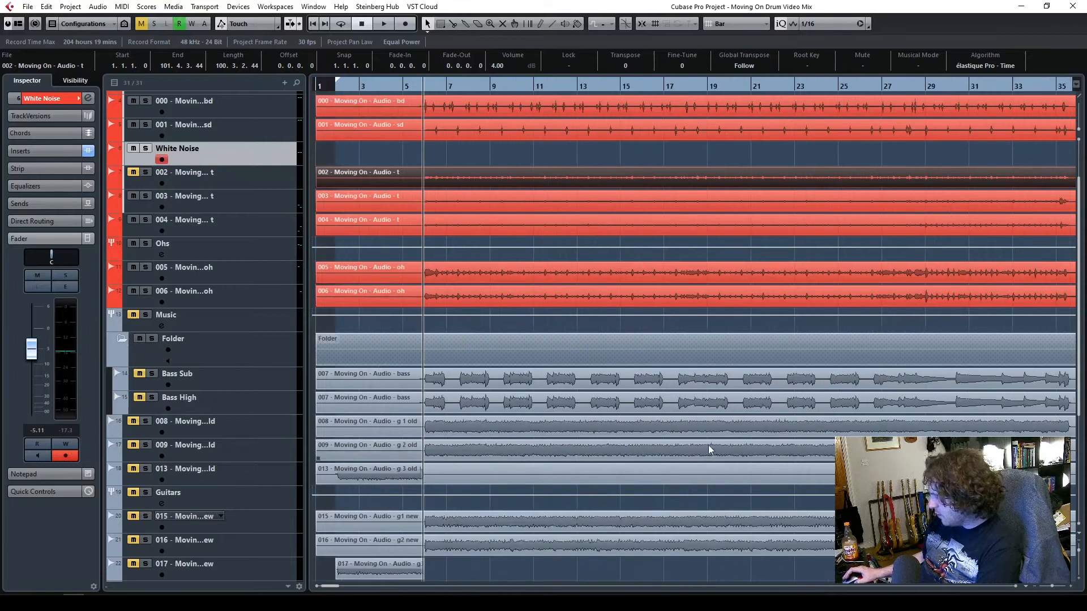
scroll(708, 450, "up", 3)
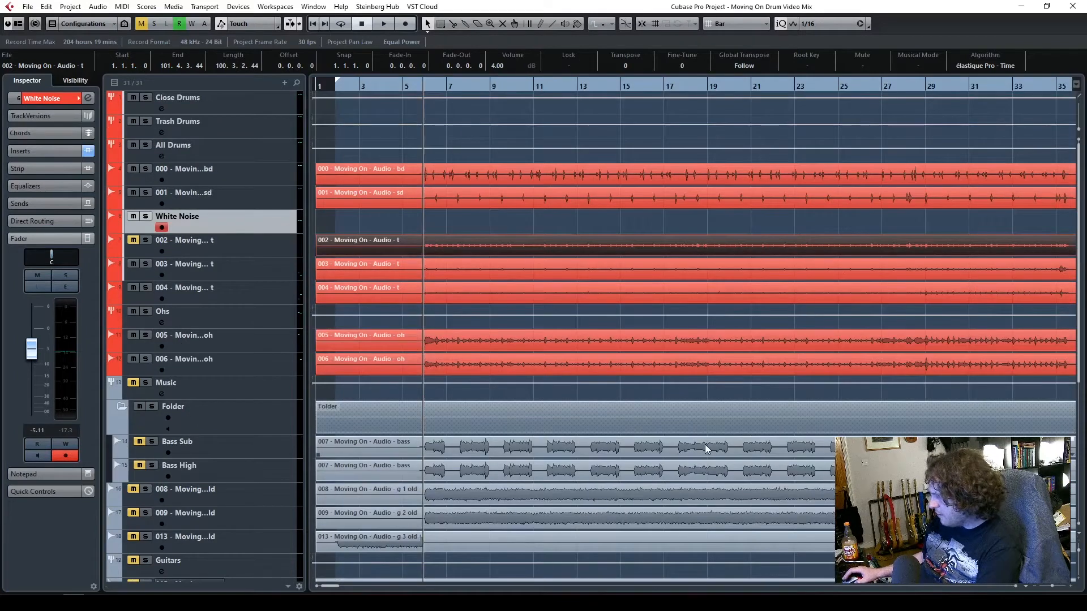
left_click(483, 225)
left_click(459, 184)
left_click(454, 200)
left_click(464, 274)
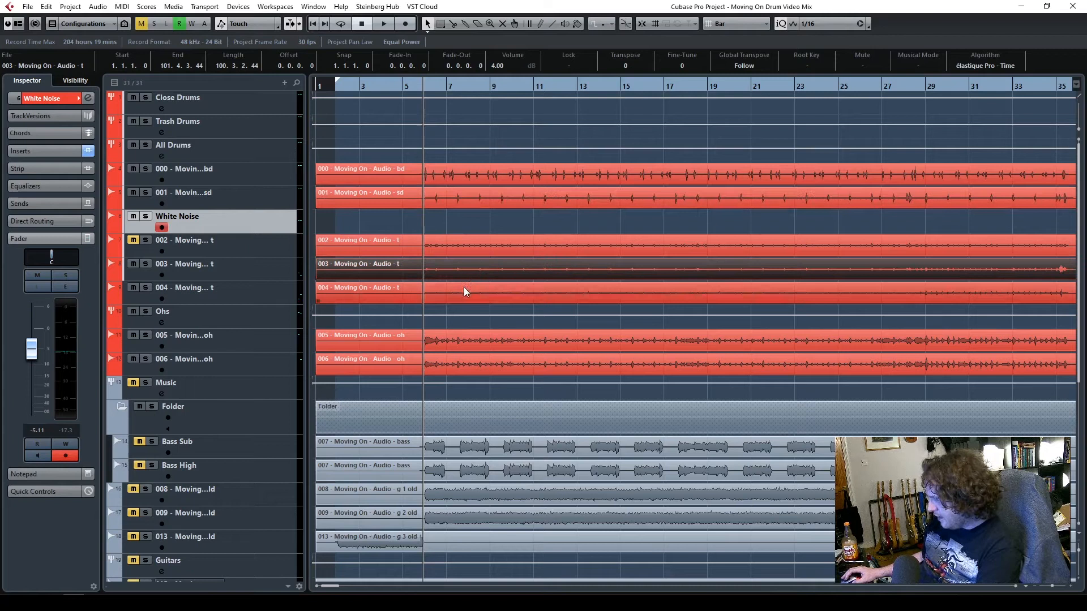
left_click(464, 287)
left_click(460, 271)
left_click(457, 293)
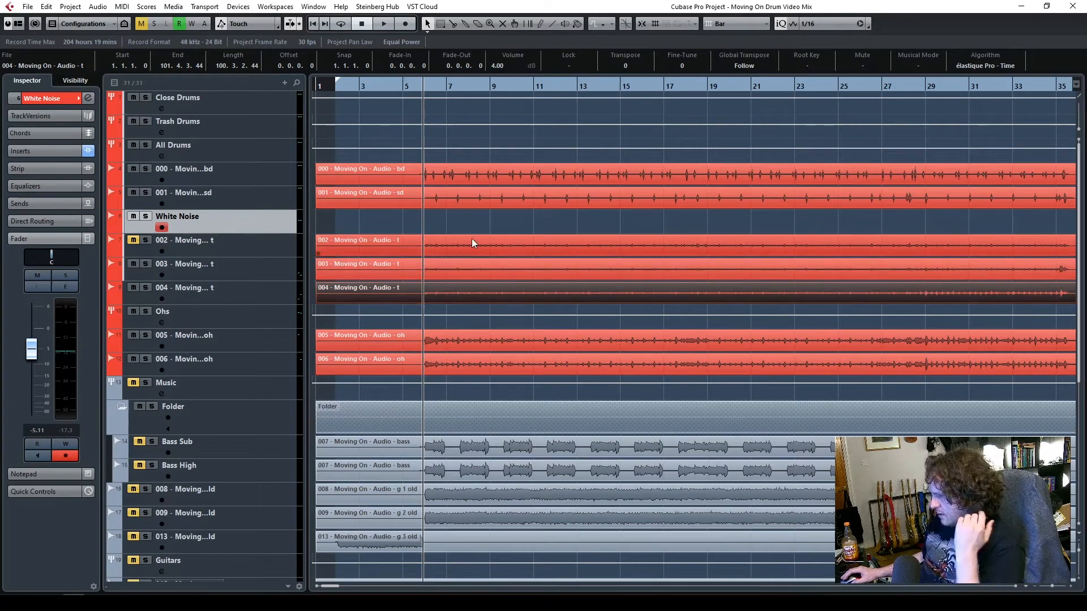
Open the 000 bass drum event in the Sample Editor and raise its hitpoint threshold to exclude the quiet bleed
left_click(487, 171)
double_click(457, 178)
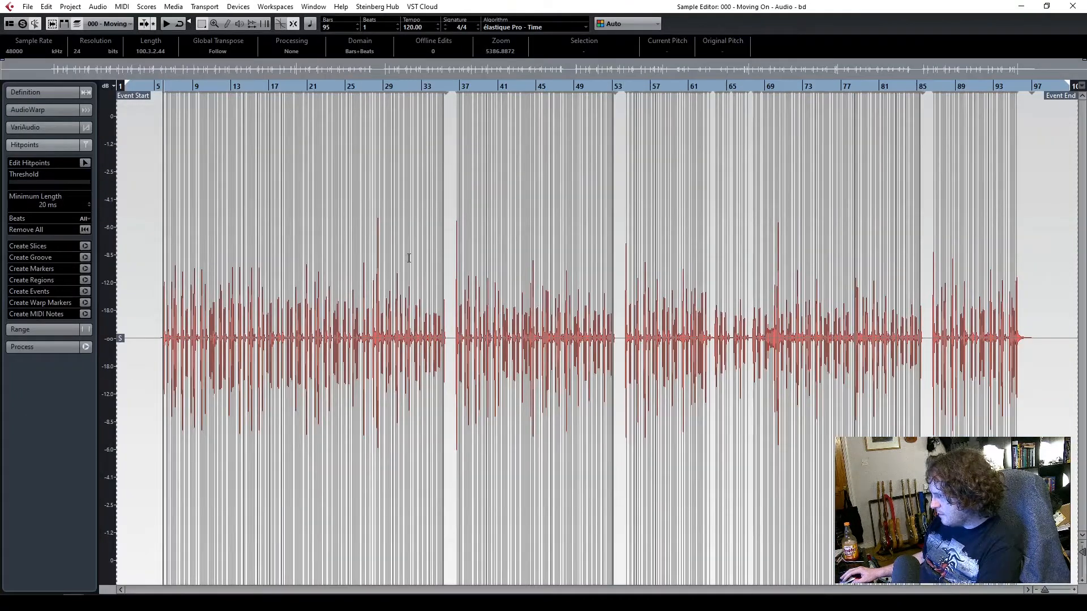
left_click_drag(1046, 590, 1056, 591)
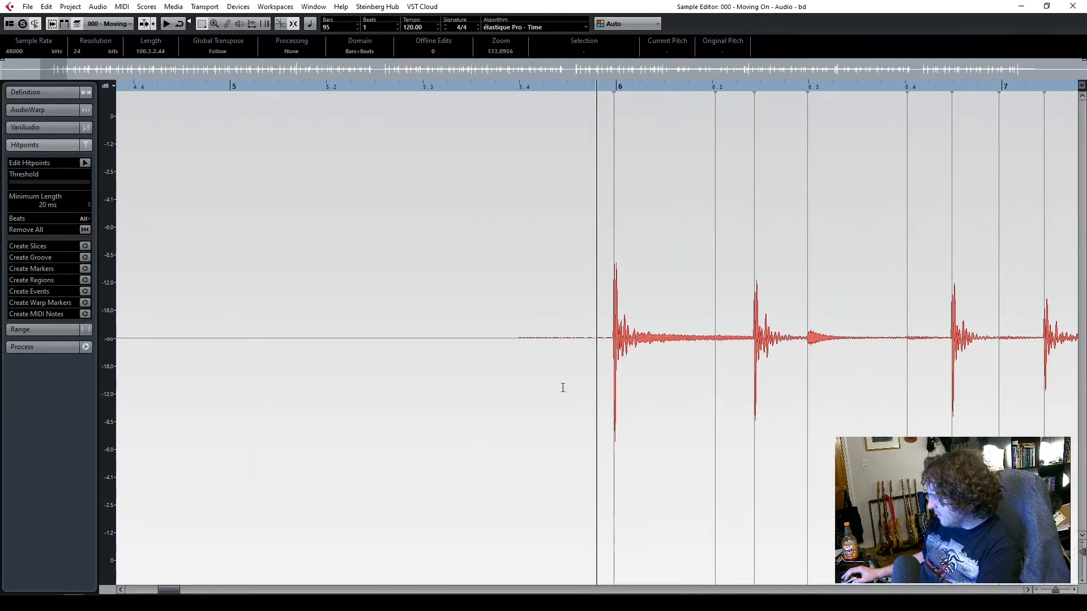
scroll(185, 582, "right", 5)
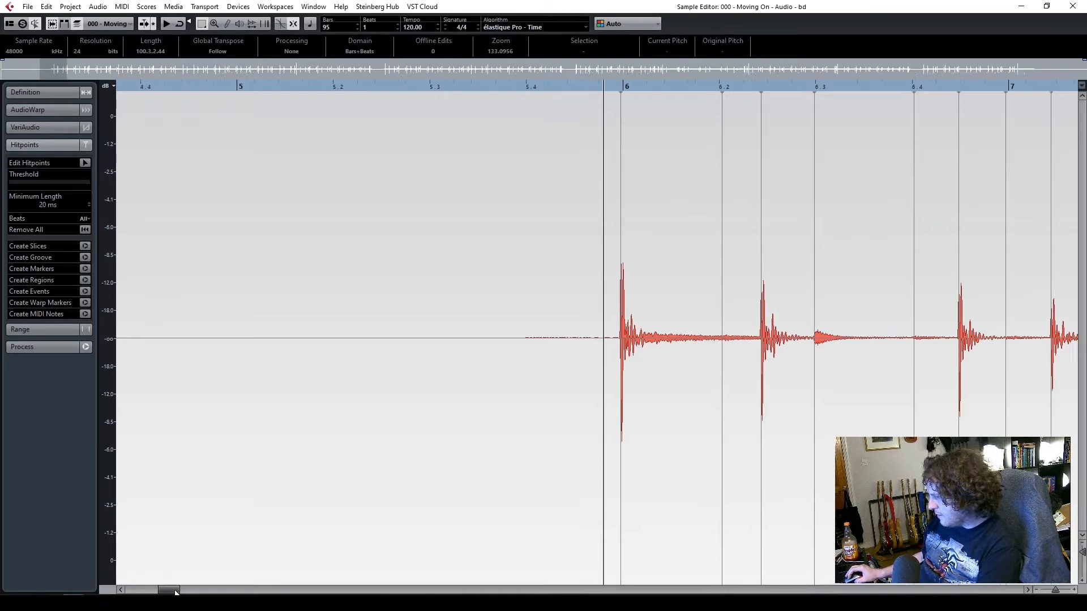
left_click(44, 143)
left_click(49, 143)
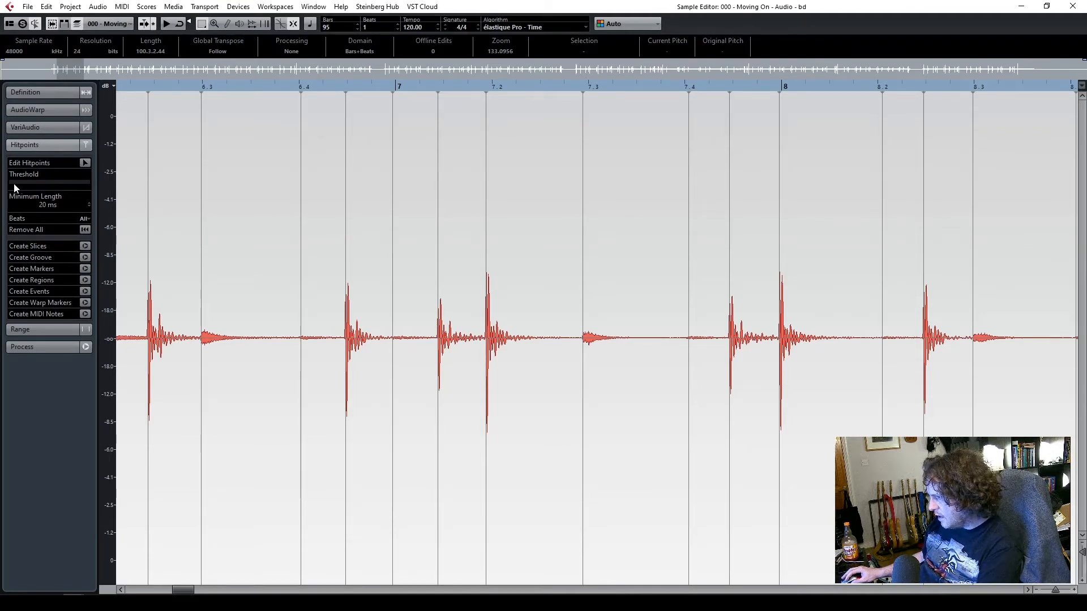
mouse_move(15, 182)
left_mouse_down()
mouse_move(63, 181)
mouse_move(25, 192)
mouse_move(9, 185)
left_mouse_up()
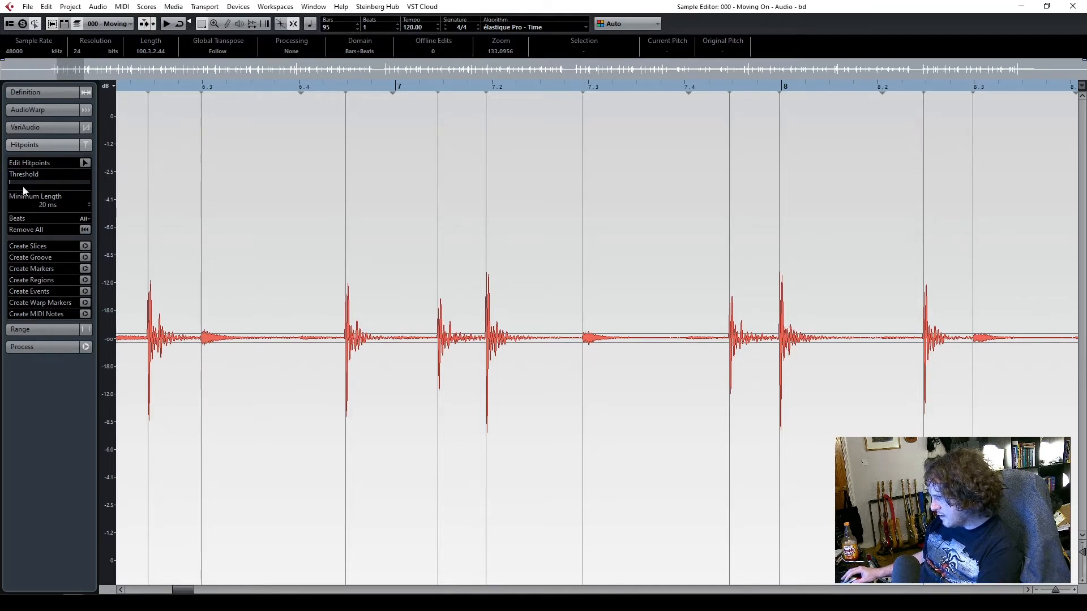
left_click_drag(12, 182, 21, 181)
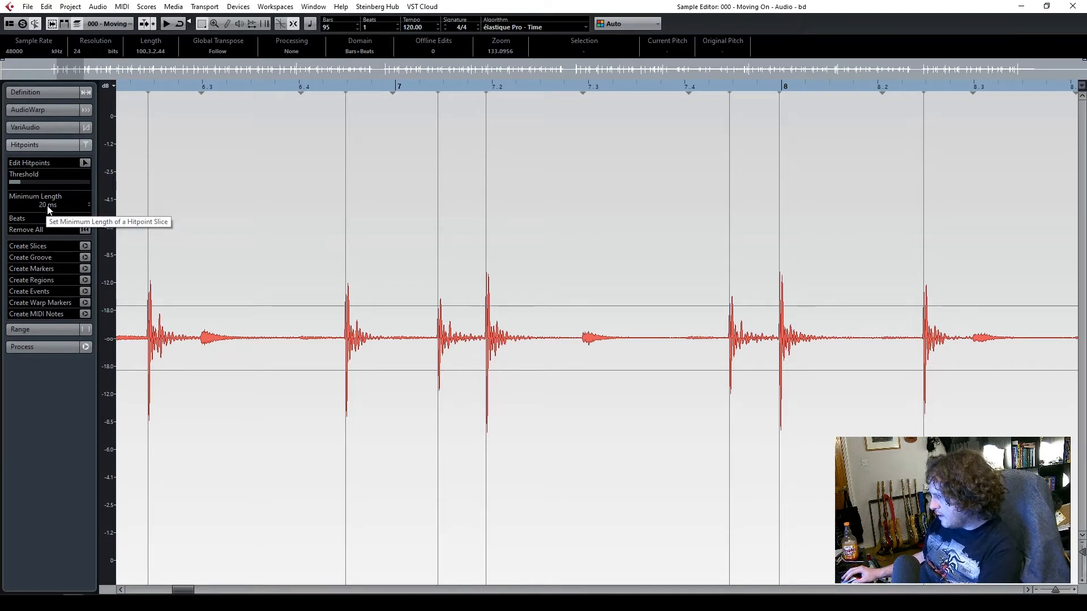
Set the bass drum hitpoints' minimum length to 50 ms, checking the fast triple hit after bar 35
left_click_drag(182, 593, 429, 586)
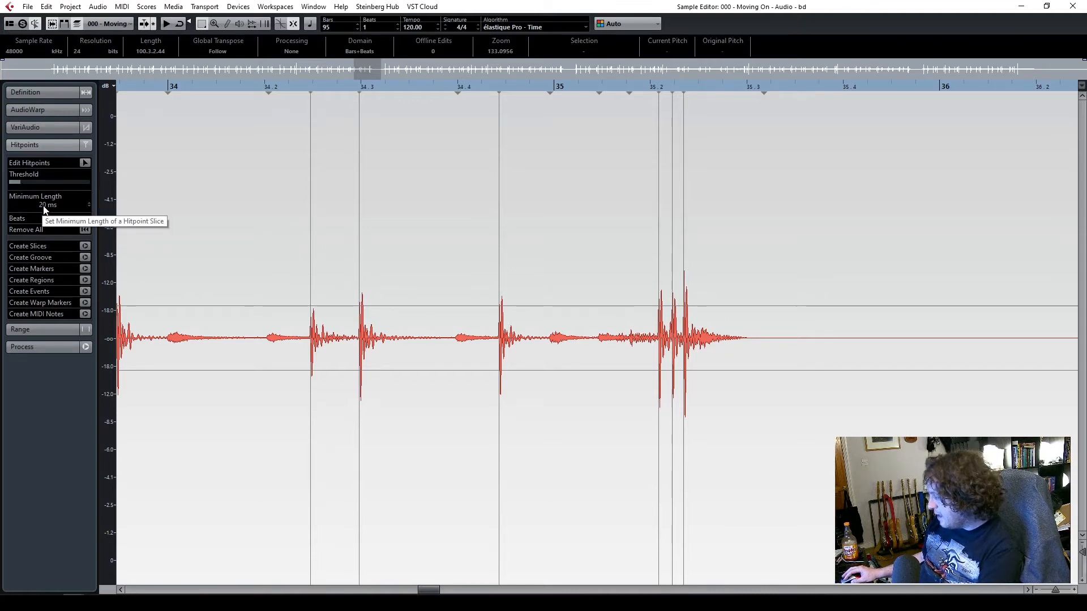
left_click_drag(47, 210, 47, 200)
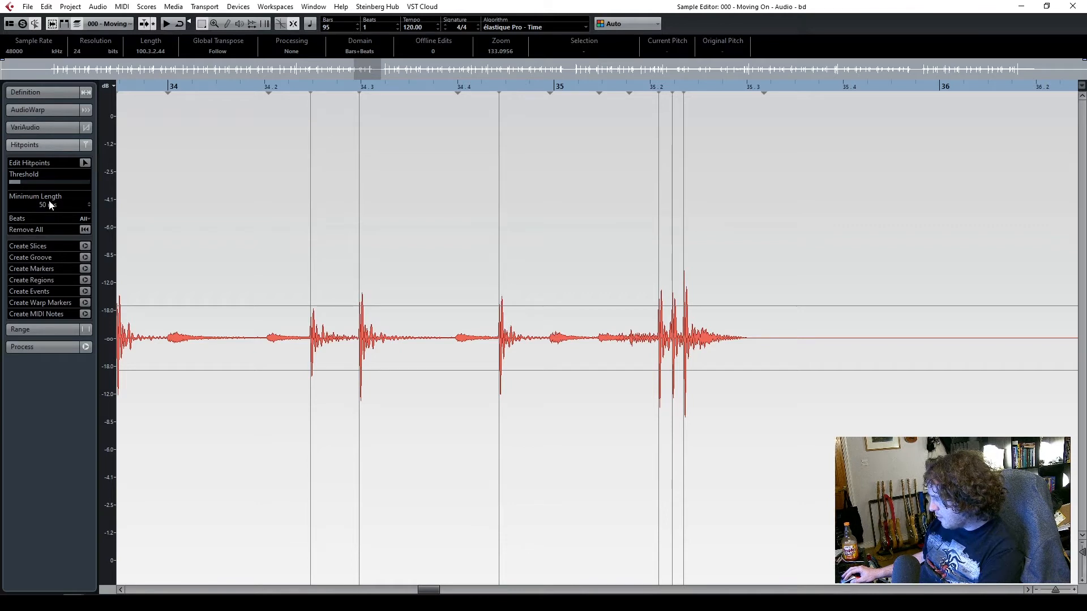
scroll(50, 204, "up", 1)
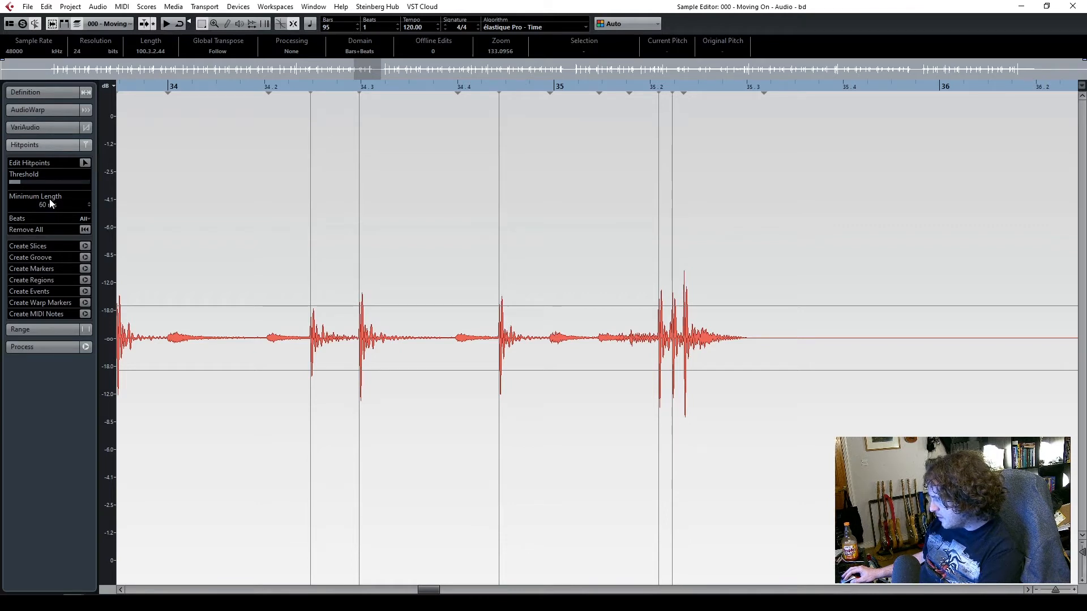
scroll(50, 200, "down", 1)
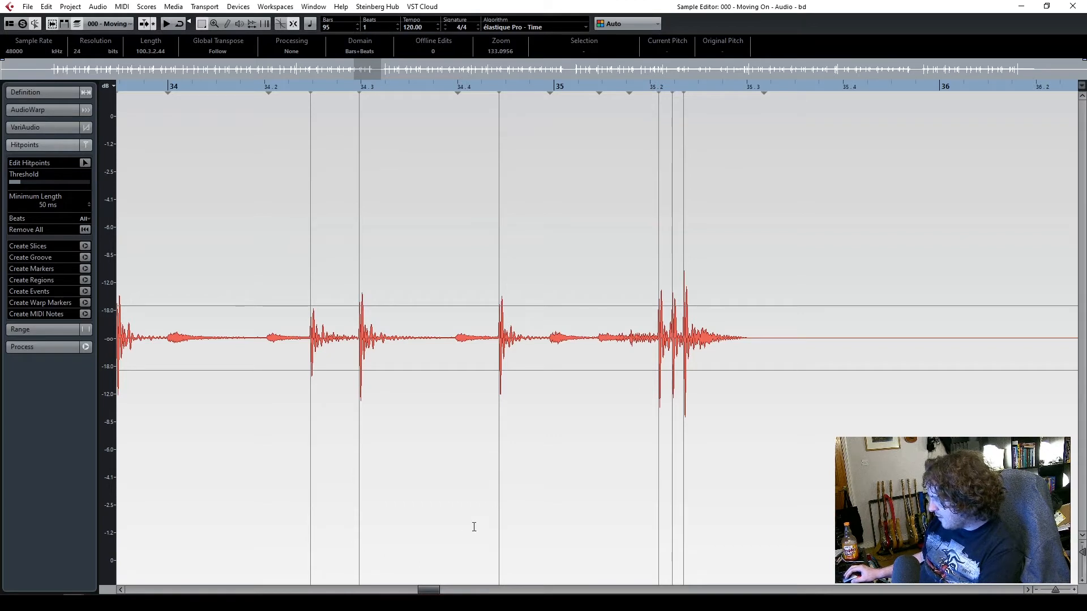
Try a 20 ms minimum hitpoint length on the fast hits at bar 53 and return it to 50 ms
left_click_drag(428, 590, 590, 592)
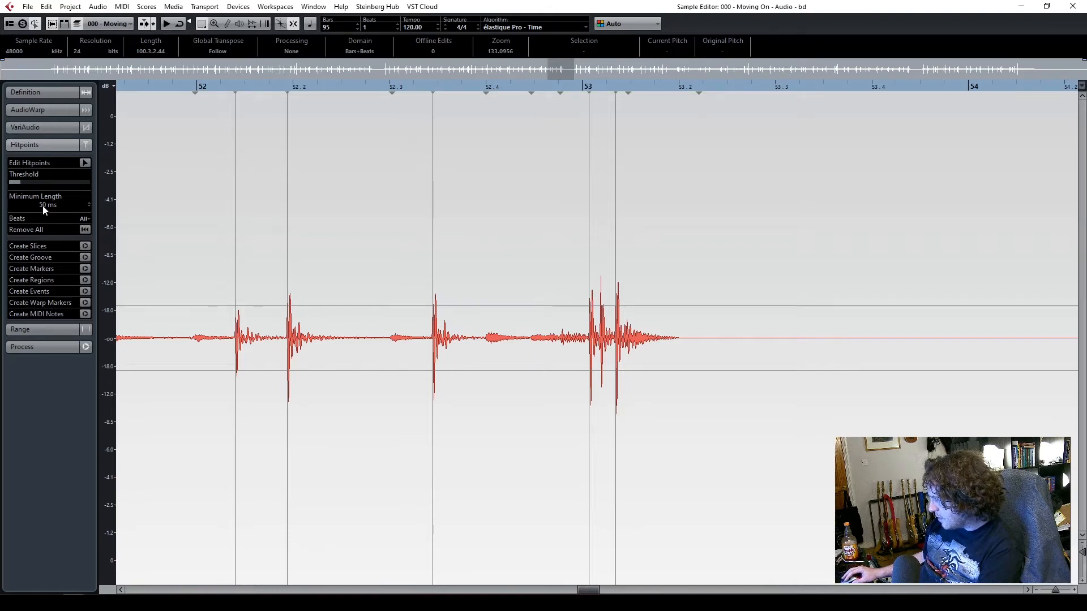
scroll(43, 209, "down", 2)
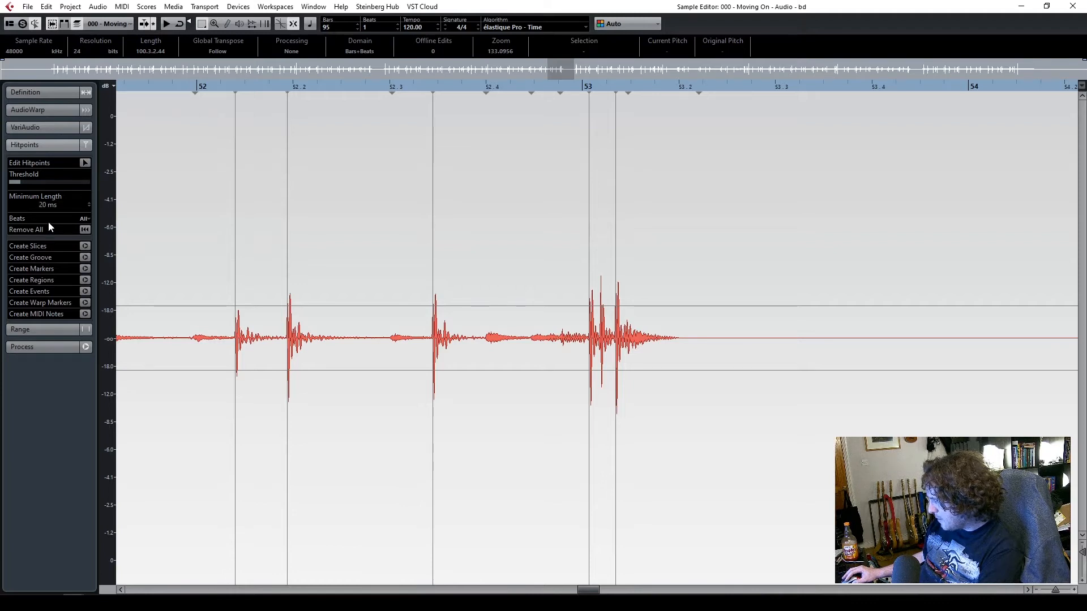
left_click_drag(19, 185, 24, 197)
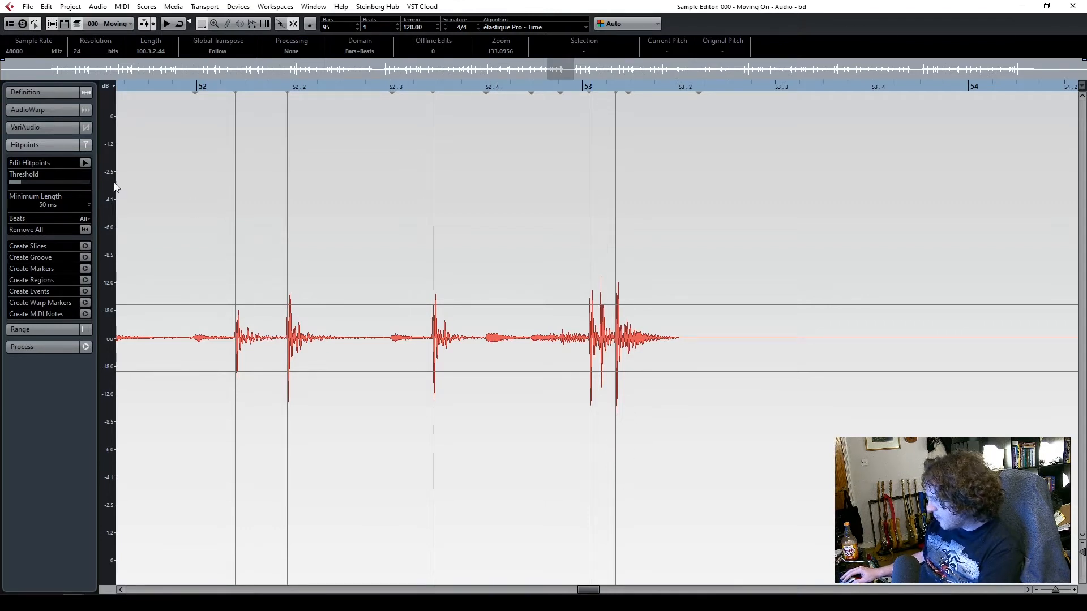
Insert a hitpoint manually on the missed middle kick hit just after bar 53 and close the Sample Editor
left_click(85, 163)
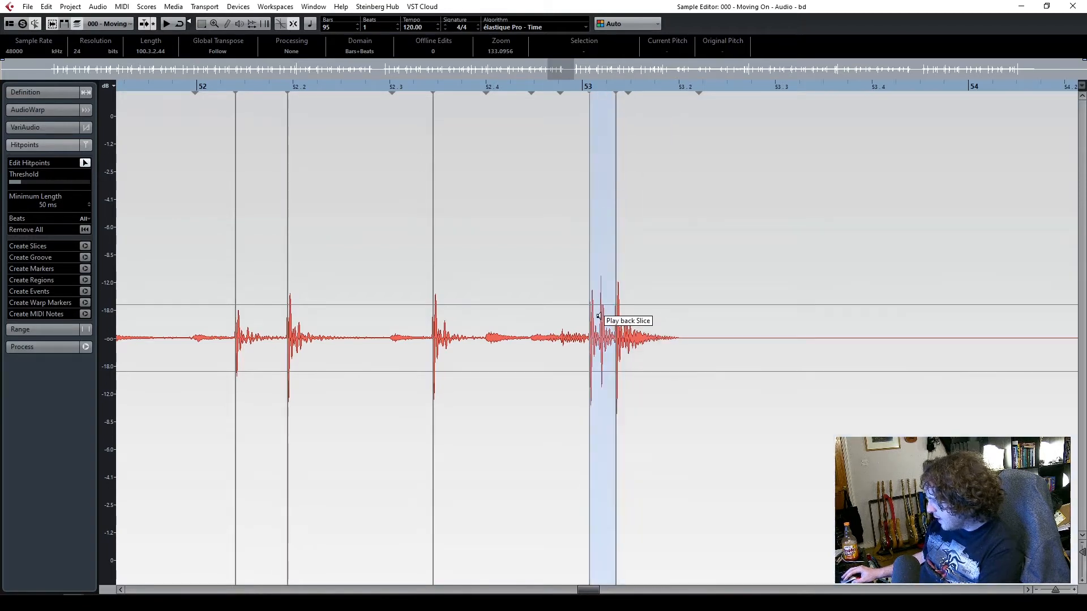
left_click(603, 88)
left_click_drag(603, 86, 607, 87)
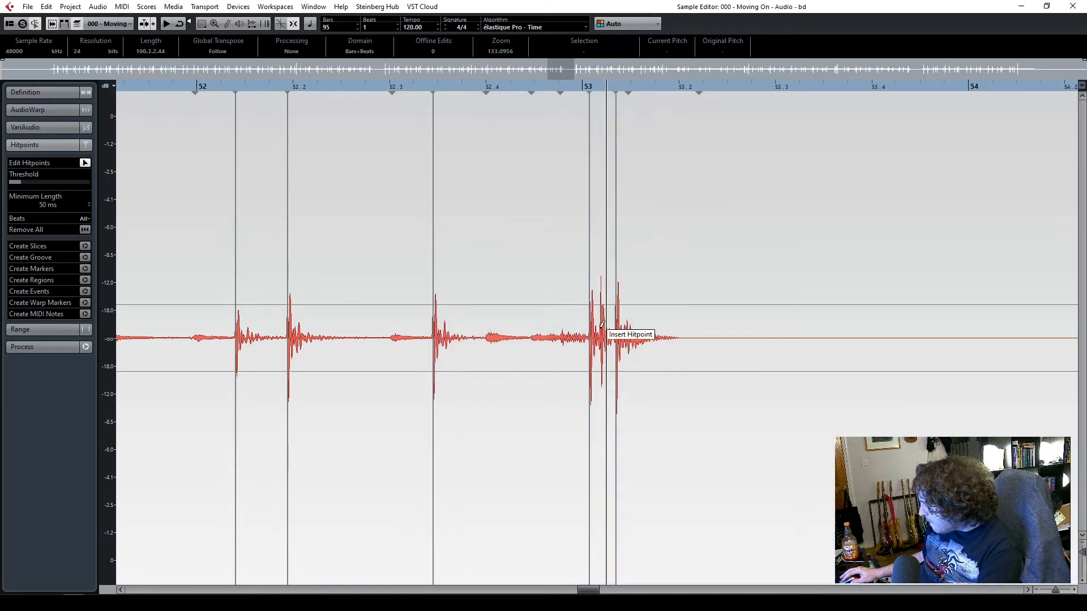
left_click(603, 326)
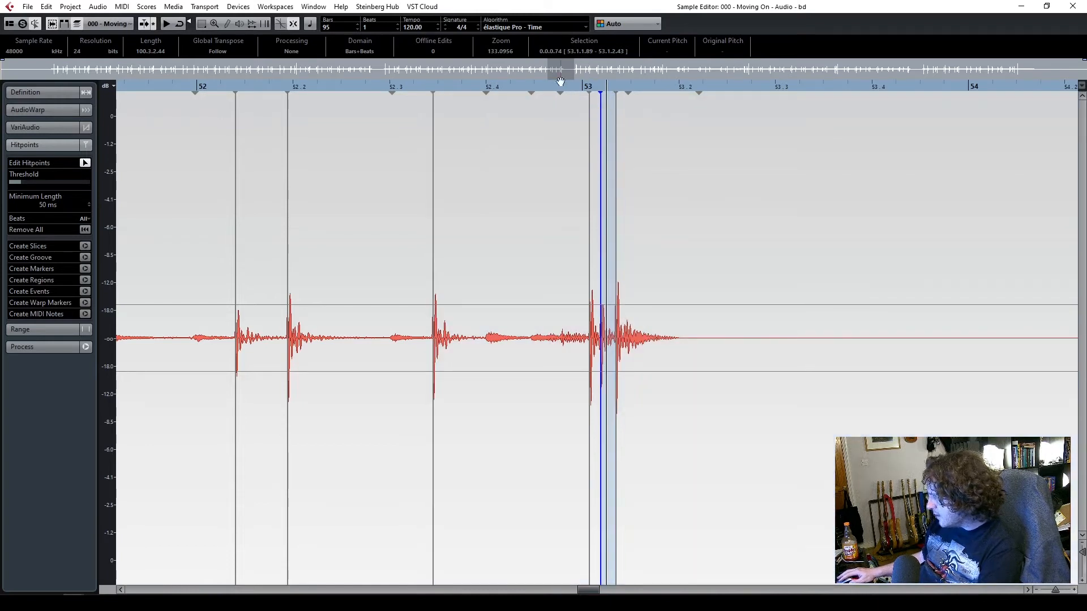
left_click(507, 89)
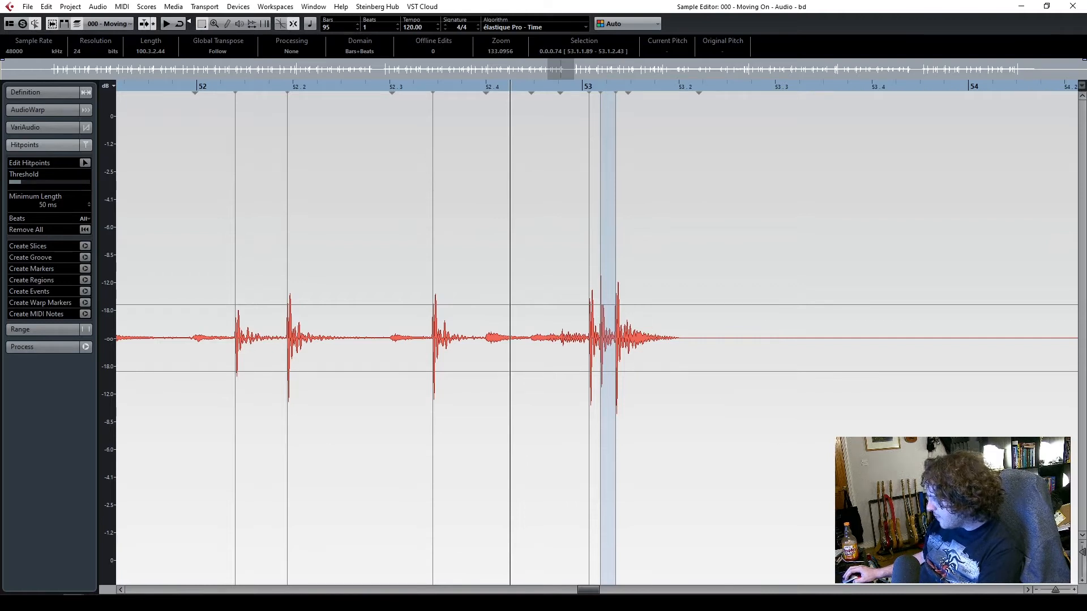
left_click_drag(591, 591, 647, 590)
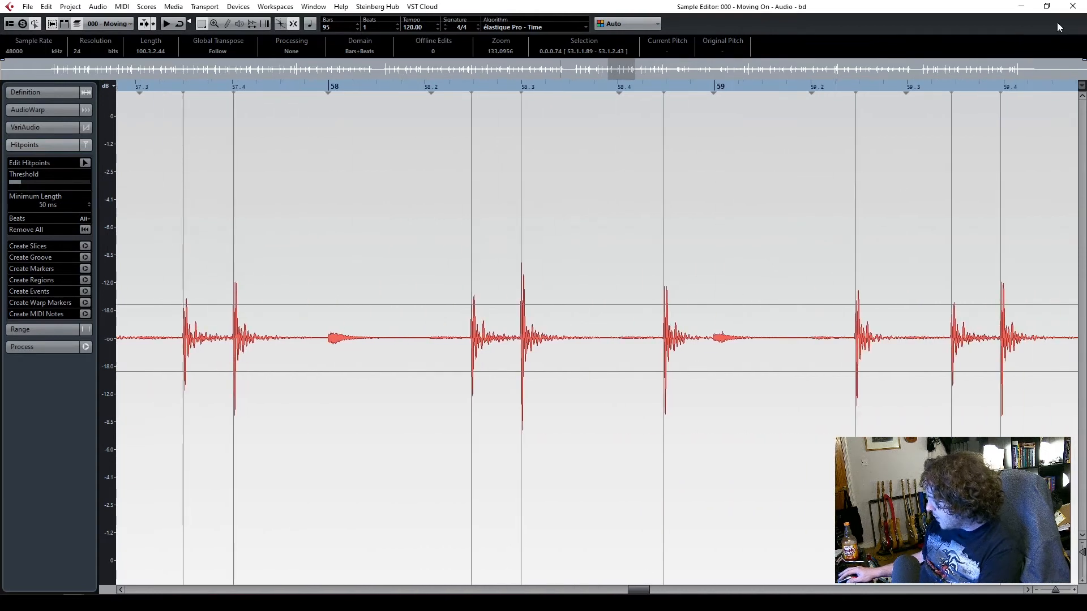
left_click(1073, 7)
Raise the hitpoint threshold of the 001 snare event to exclude the quiet bleed, check other bars, and close the Sample Editor
double_click(526, 203)
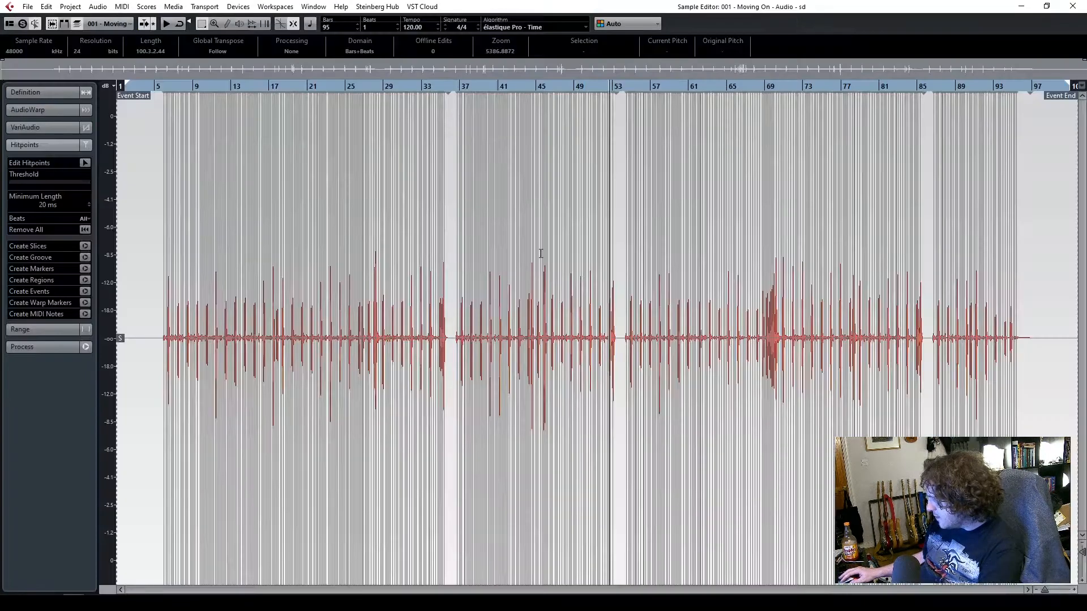
left_click_drag(1048, 592, 1060, 590)
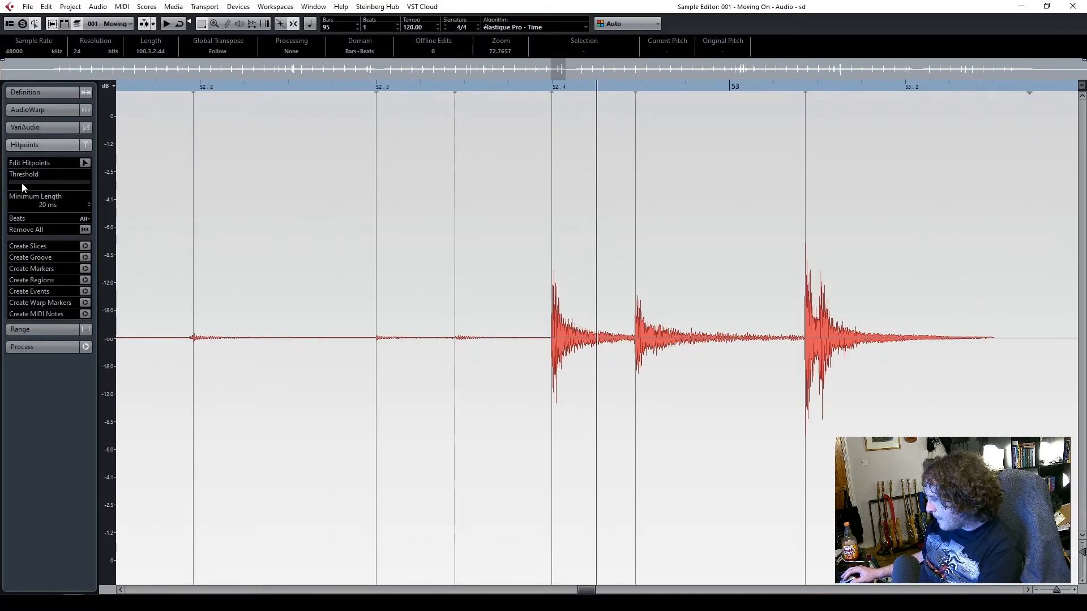
left_click_drag(19, 181, 22, 182)
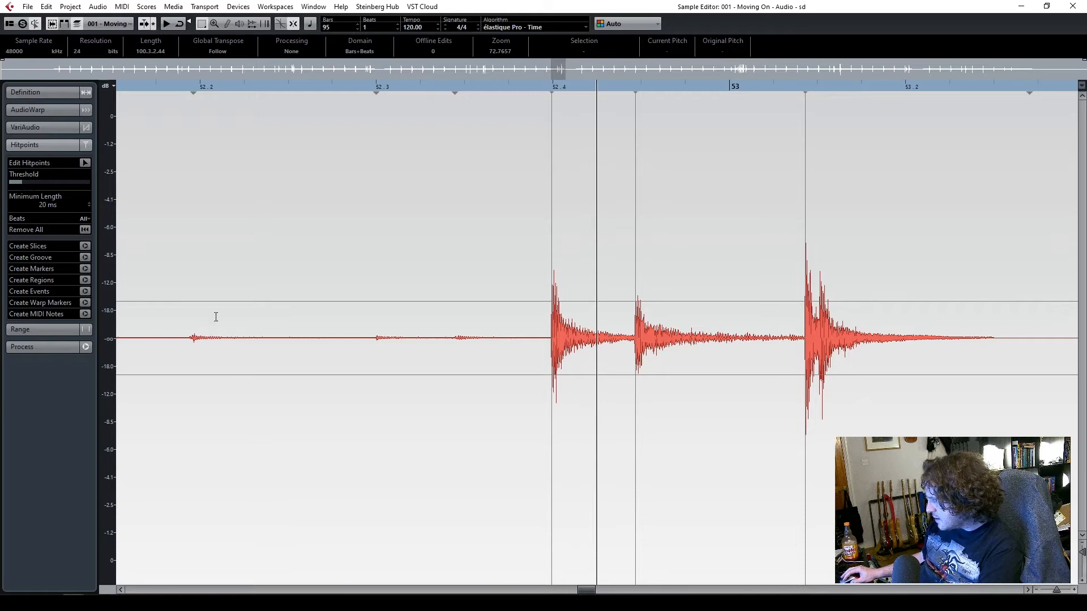
left_click_drag(583, 590, 684, 591)
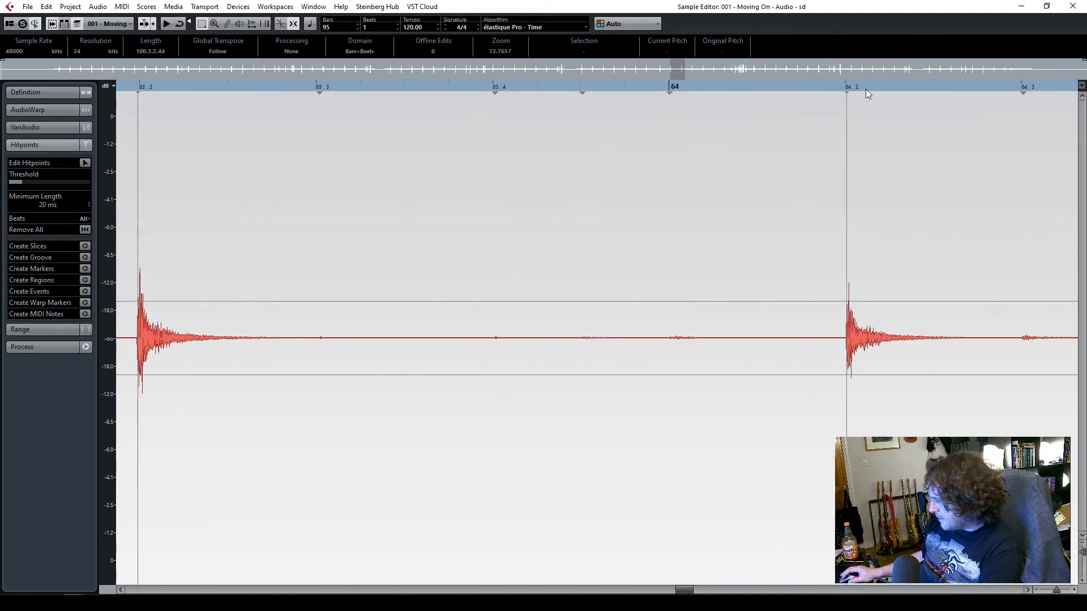
left_click(1072, 7)
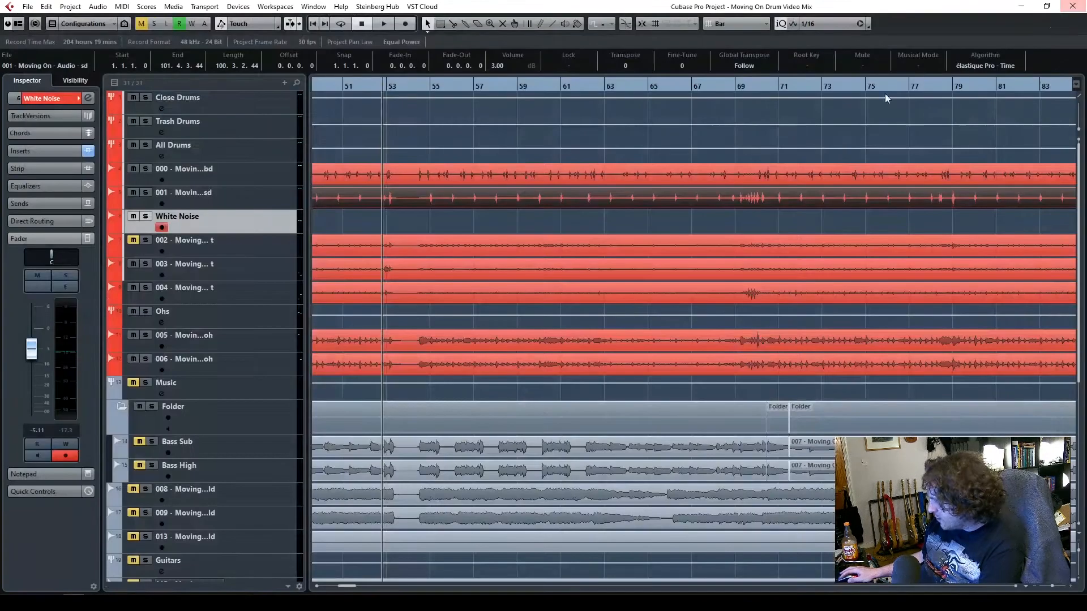
Raise the hitpoint threshold of the 003 tom event so only the loud fill hits around bar 53 stay marked, and close the Sample Editor
double_click(504, 266)
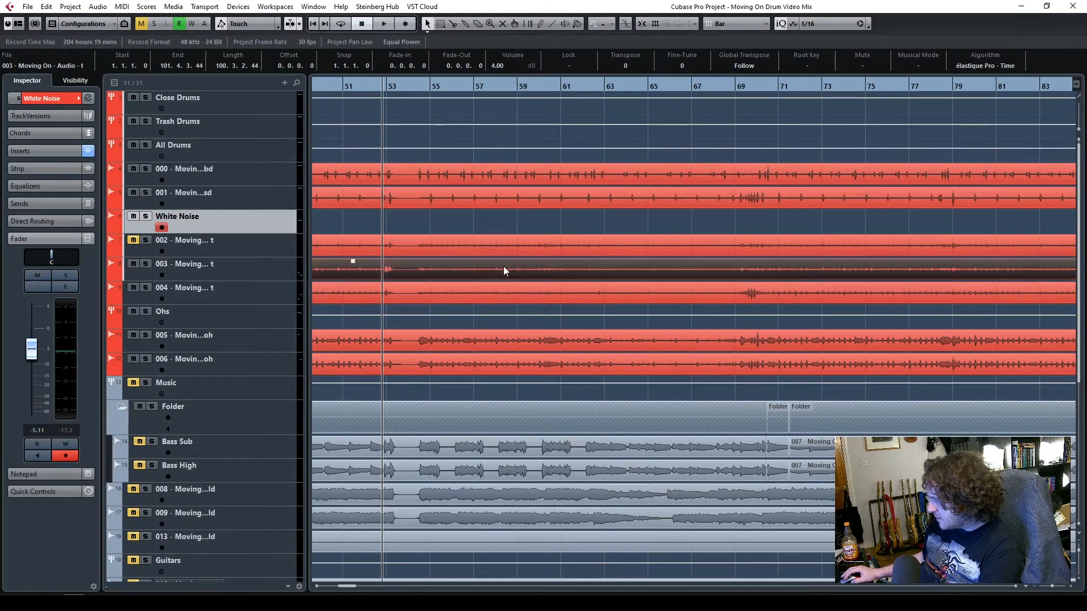
left_click_drag(1044, 590, 1057, 591)
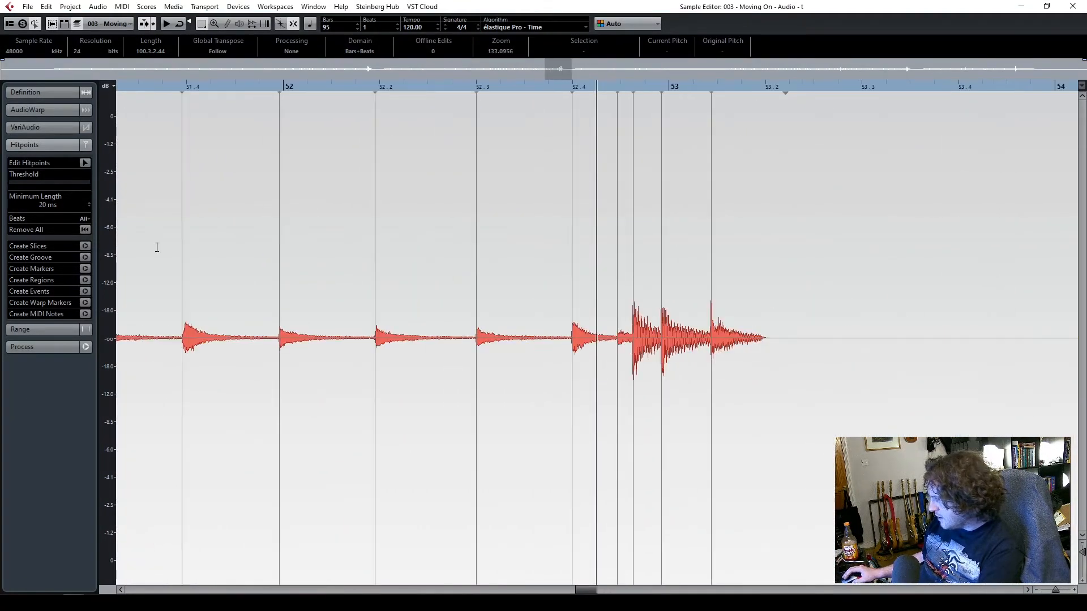
left_click_drag(16, 181, 21, 182)
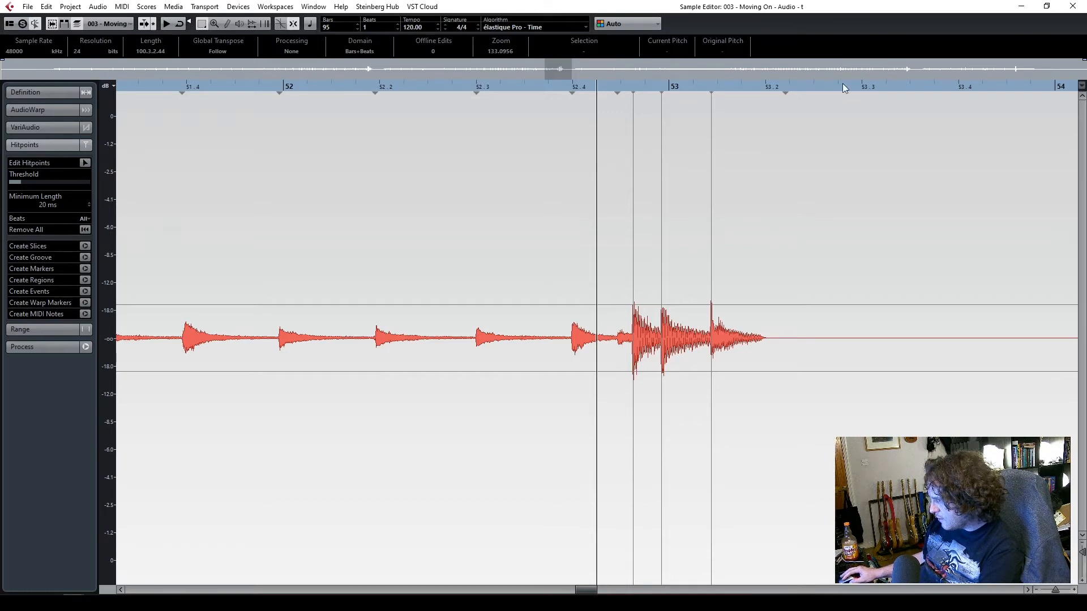
left_click(1072, 6)
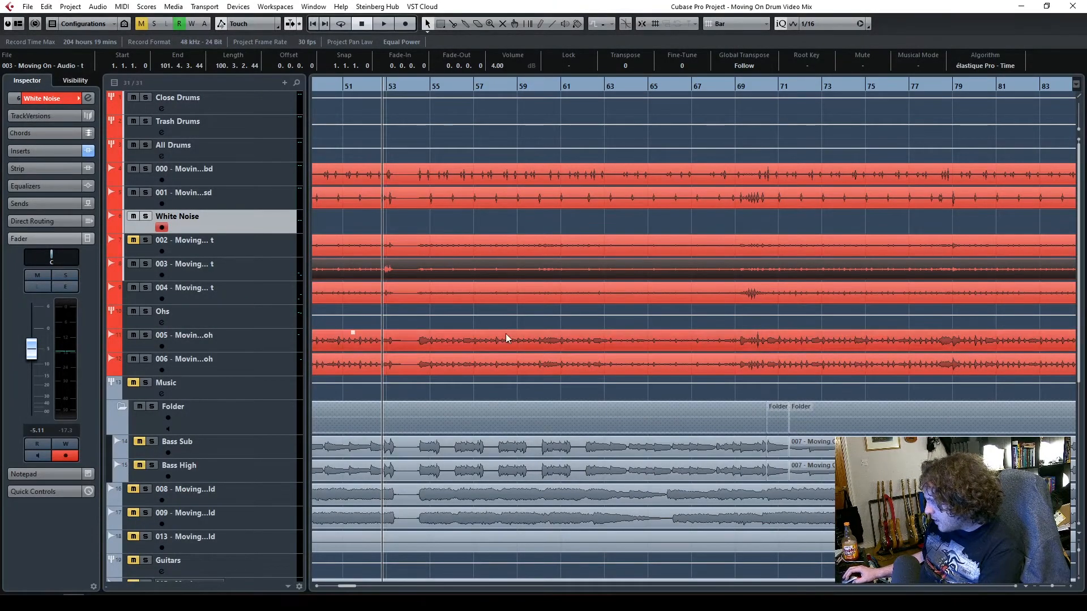
Raise the hitpoint threshold of the 004 tom event to keep only the strong hits between bars 69 and 70, and close the Sample Editor
left_click(745, 86)
double_click(765, 294)
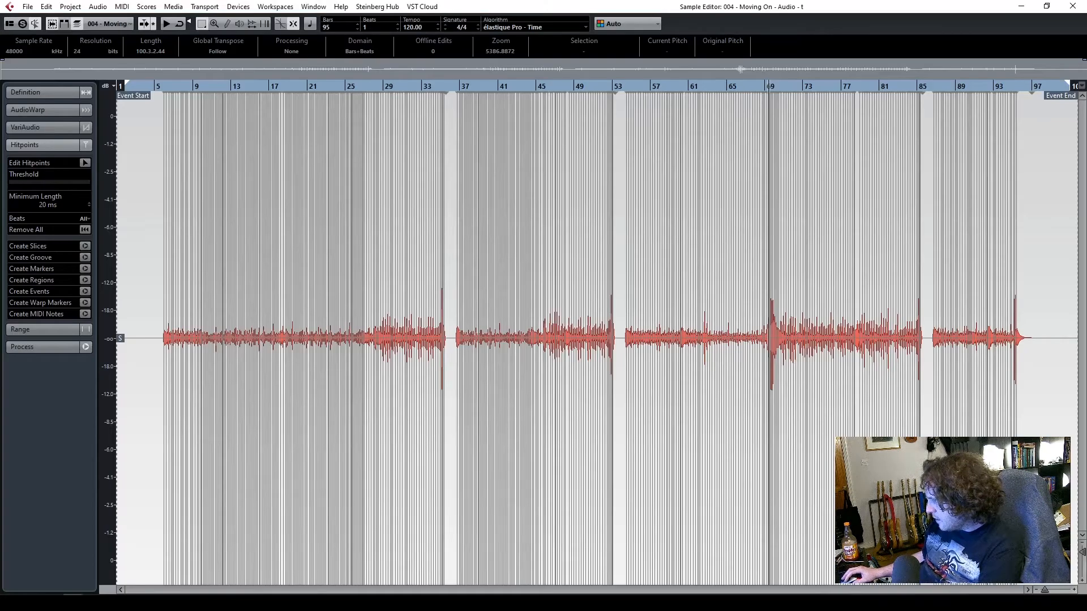
mouse_move(1044, 591)
left_mouse_down()
mouse_move(1072, 591)
mouse_move(1055, 592)
left_mouse_up()
left_click_drag(23, 182, 29, 182)
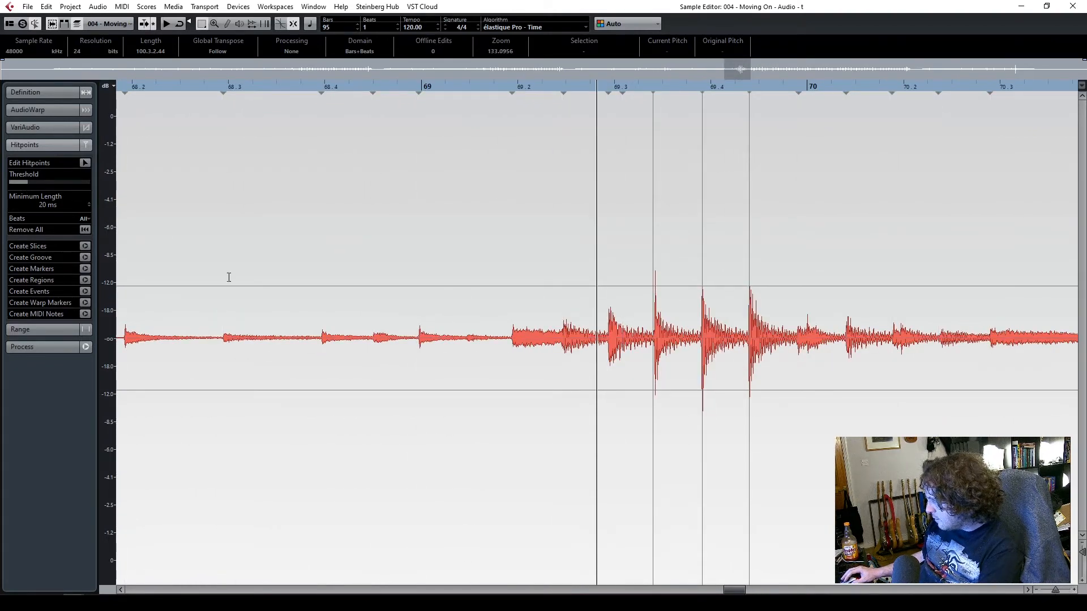
left_click(1072, 6)
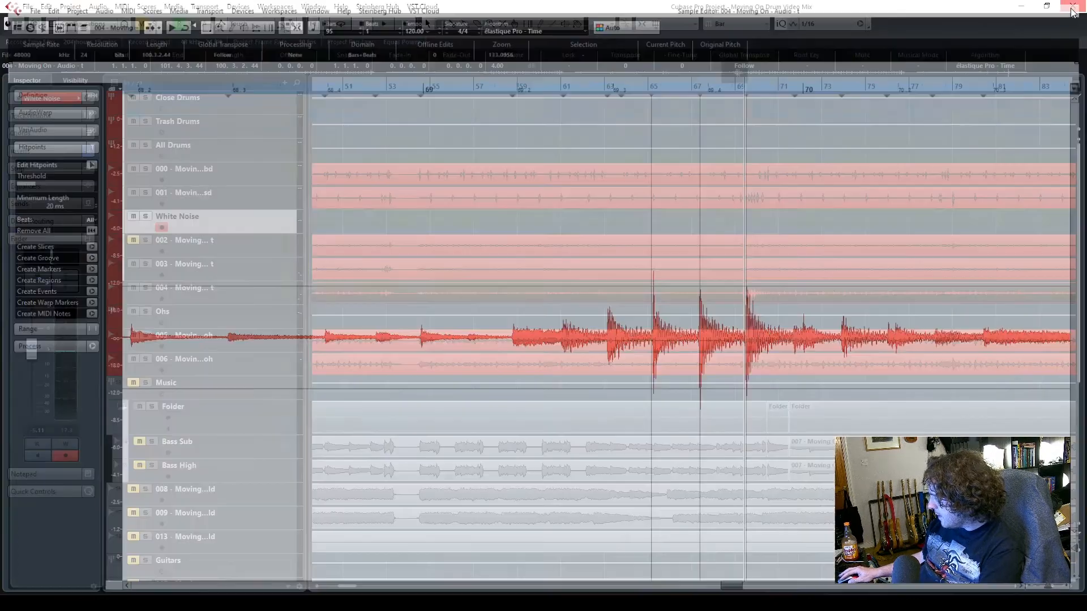
Add a folder track and place it directly above the 000 bass drum track
right_click(244, 175)
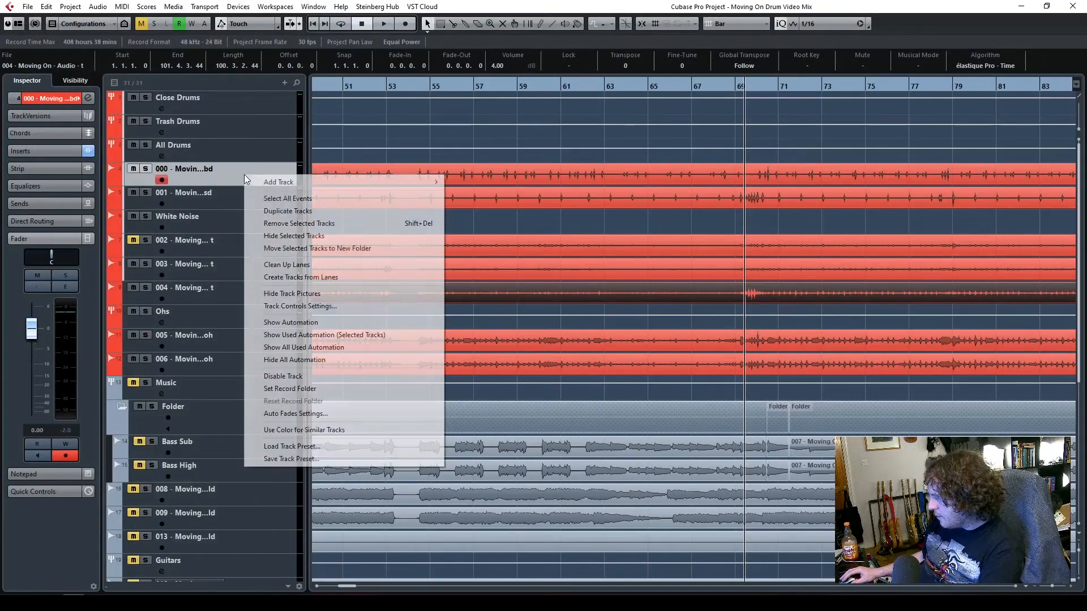
mouse_move(307, 184)
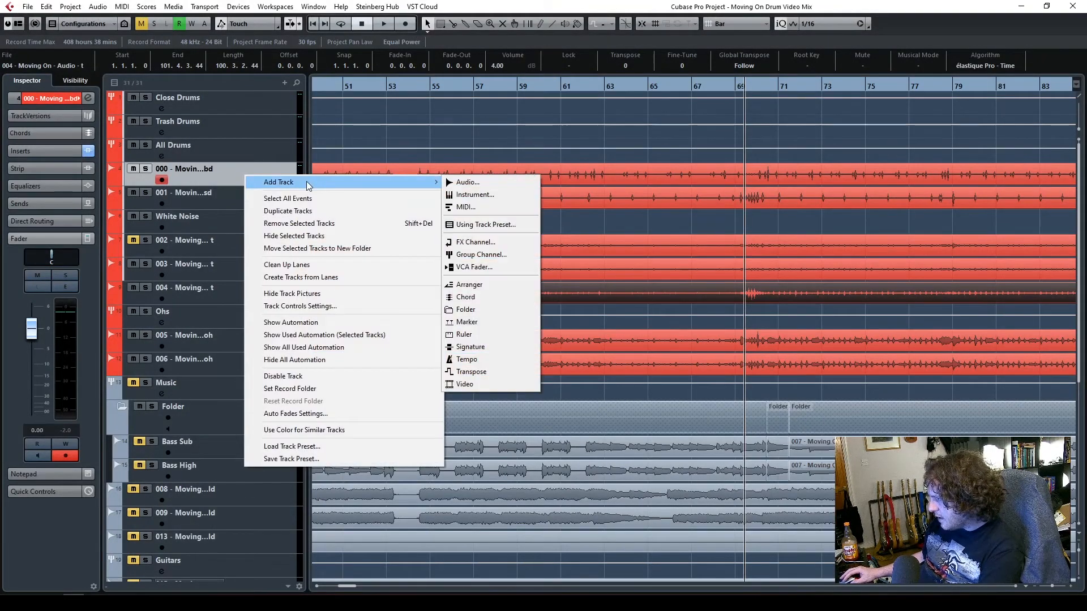
left_click(234, 168)
right_click(233, 170)
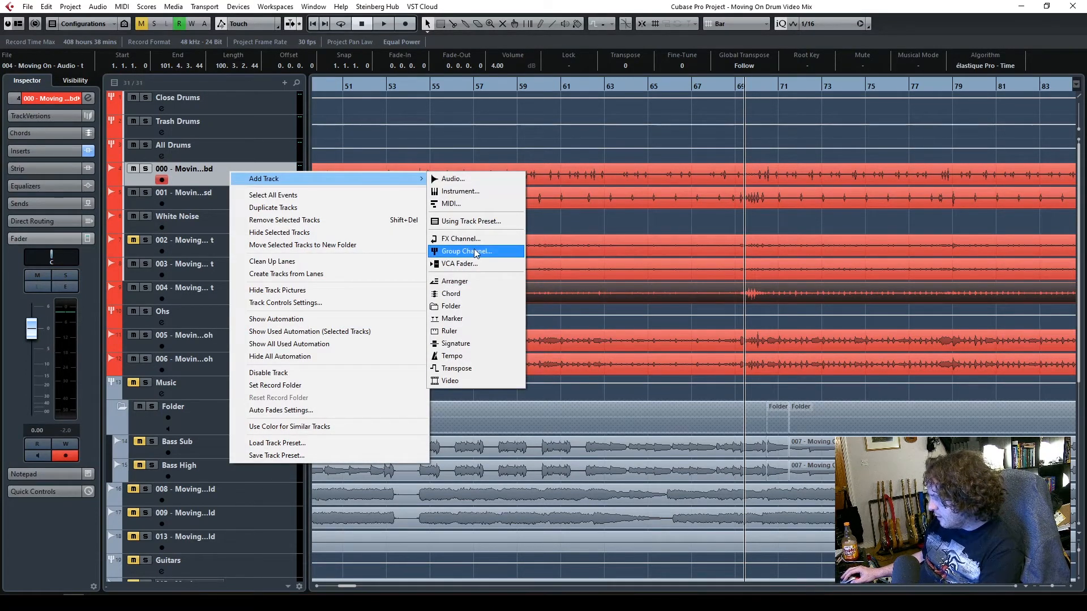
left_click(465, 307)
left_click_drag(244, 206, 250, 178)
Move all the tracks from the 000 bass drum to the 006 overhead into the new folder
left_click(241, 195)
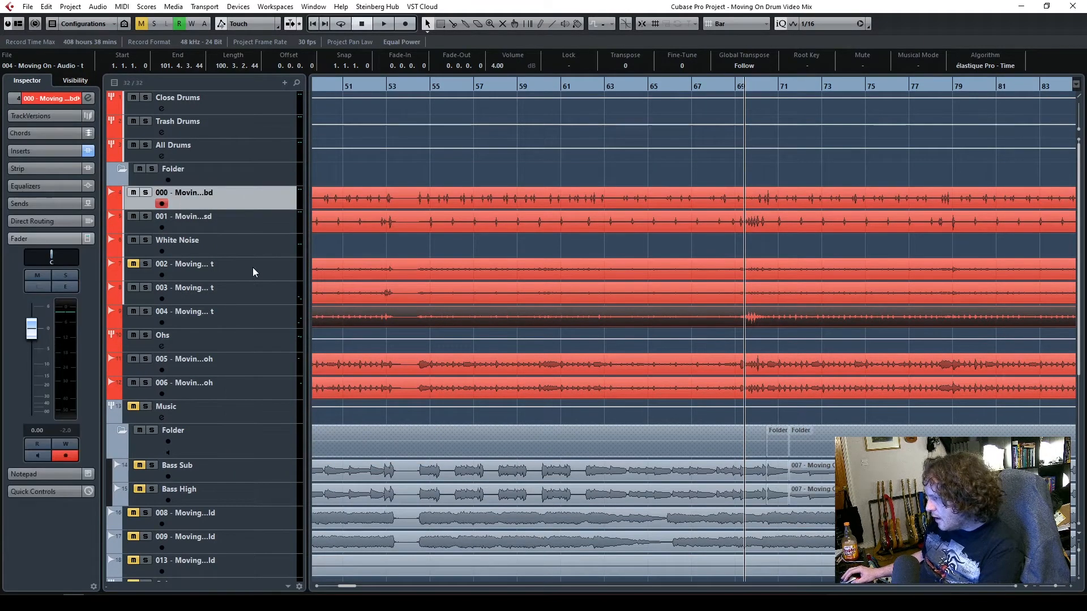
left_click(252, 391, "shift")
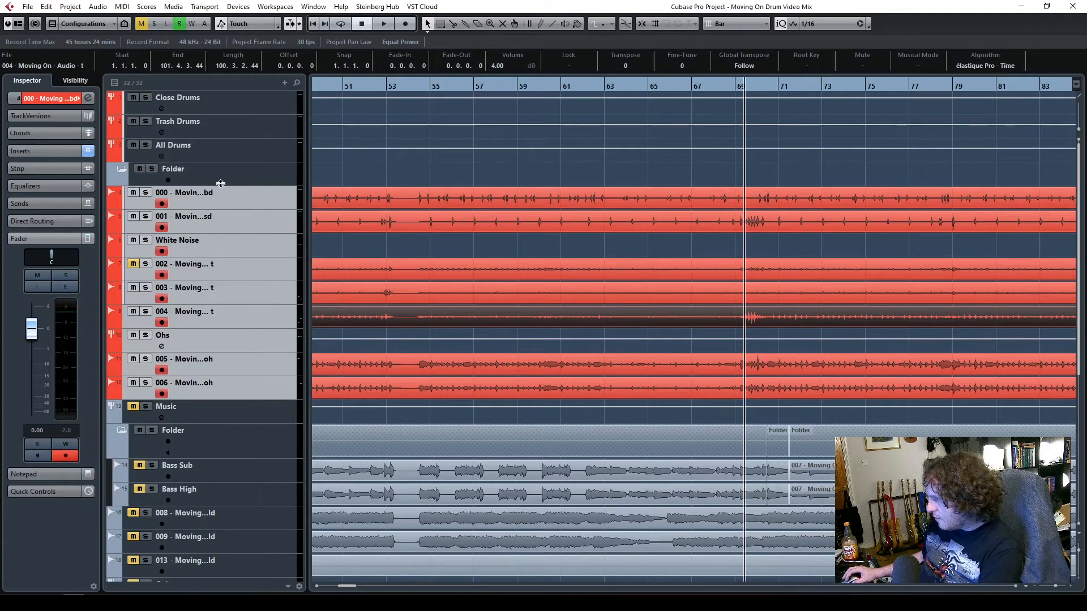
left_click_drag(235, 223, 249, 184)
Enlarge the drum folder track and enable Group Editing, testing it by deselecting and reselecting the drum events together
left_click_drag(274, 185, 275, 253)
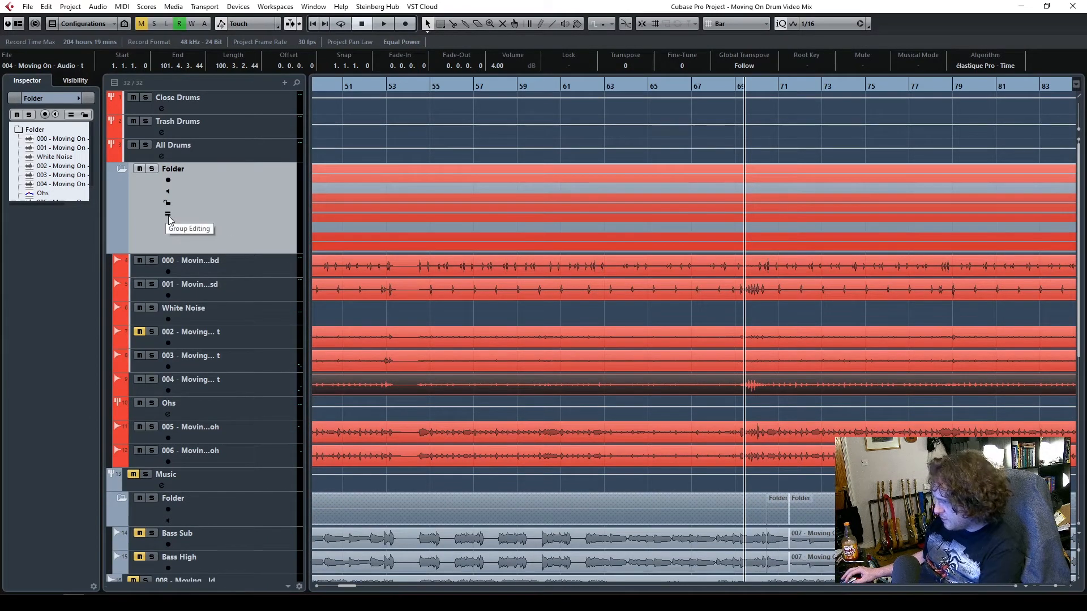
left_click(168, 214)
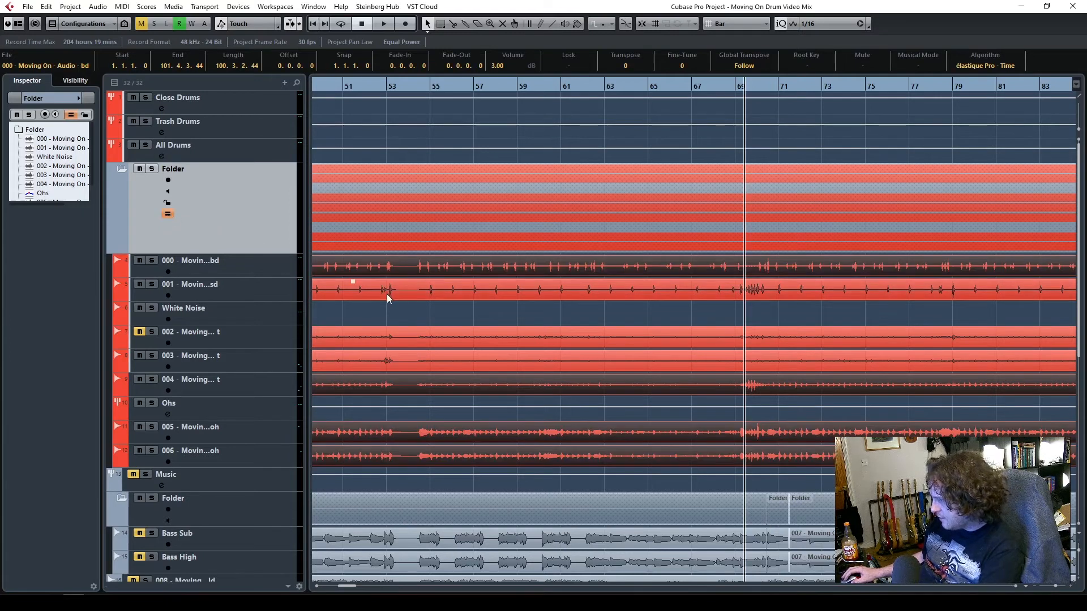
left_click(401, 308)
left_click(410, 291)
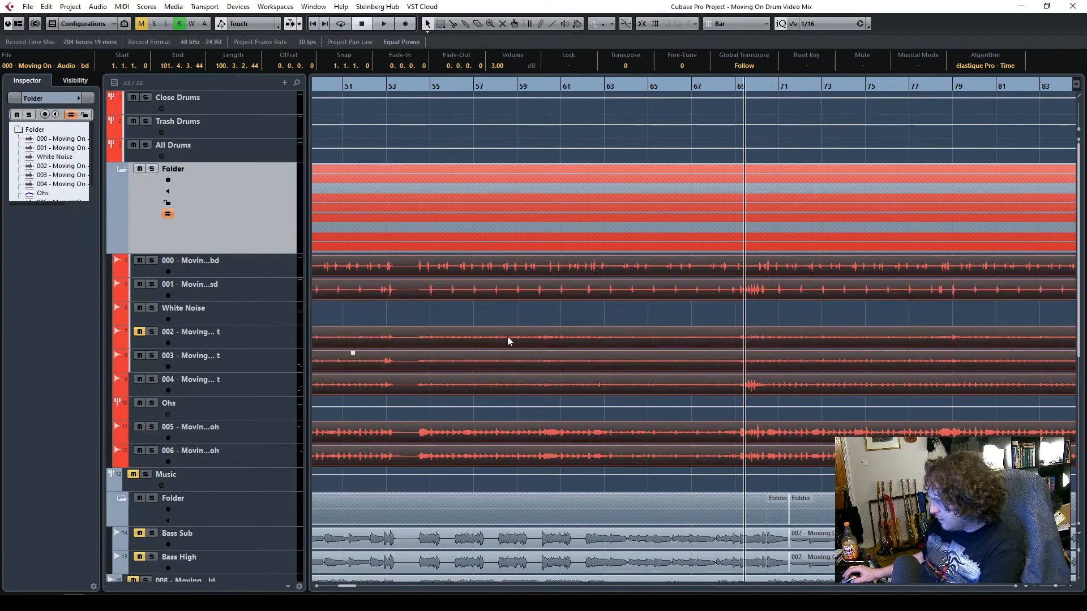
left_click(688, 308)
left_click(674, 294)
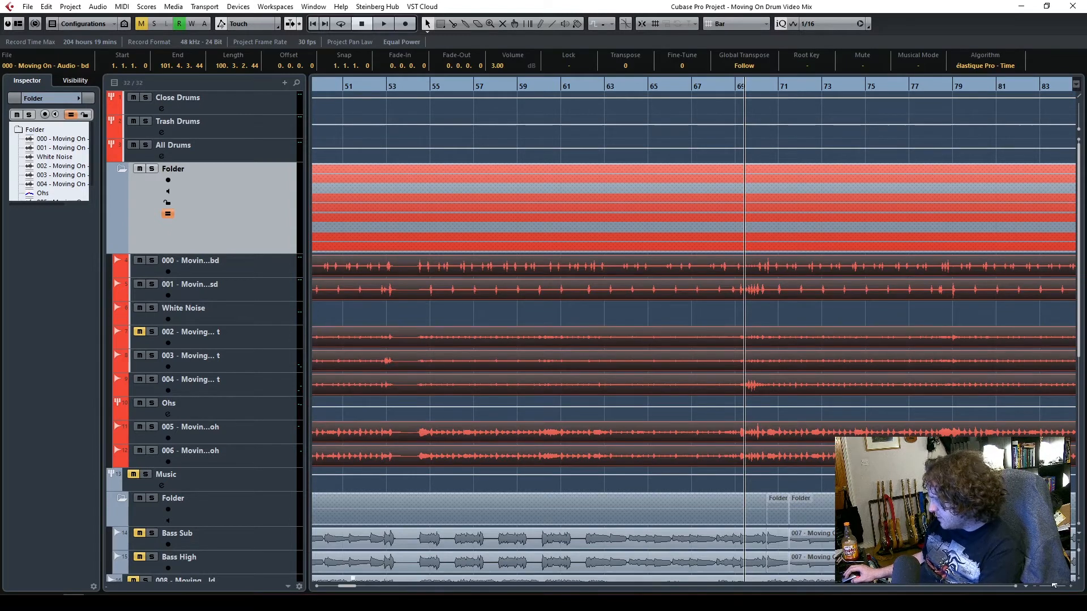
Open the Quantize Panel and give the 001 snare five-star slice priority, trying two stars on the 004 tom and clearing them again
left_click_drag(1055, 584, 1048, 587)
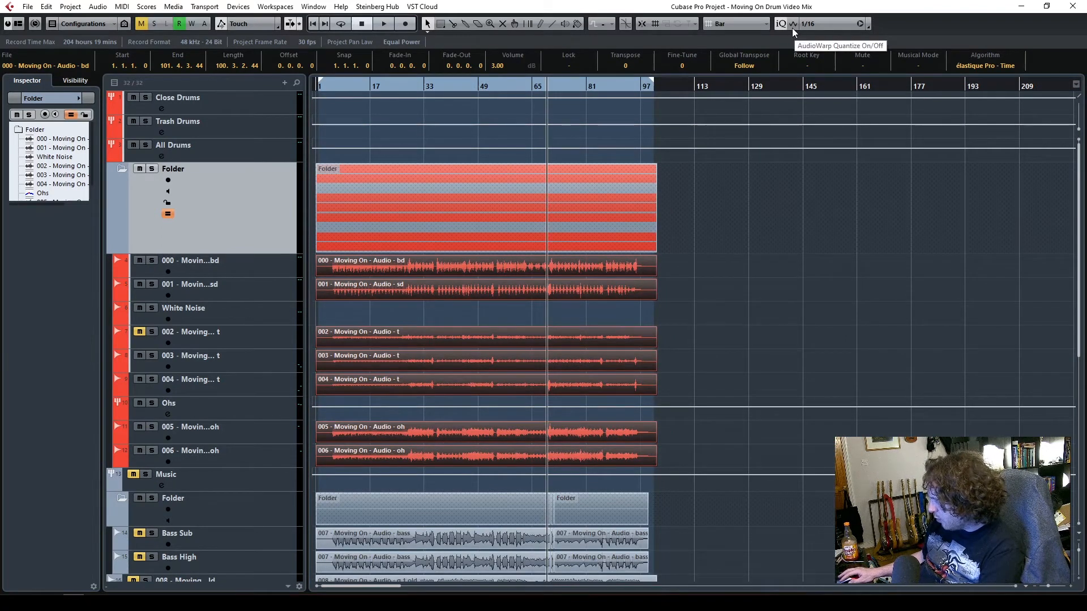
left_click(868, 27)
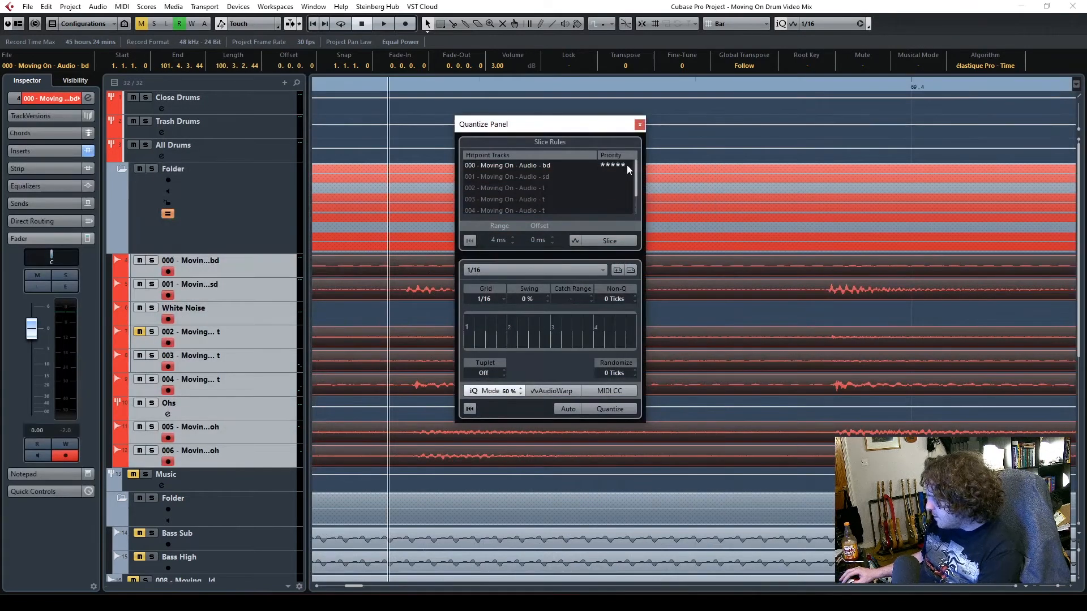
left_click(601, 174)
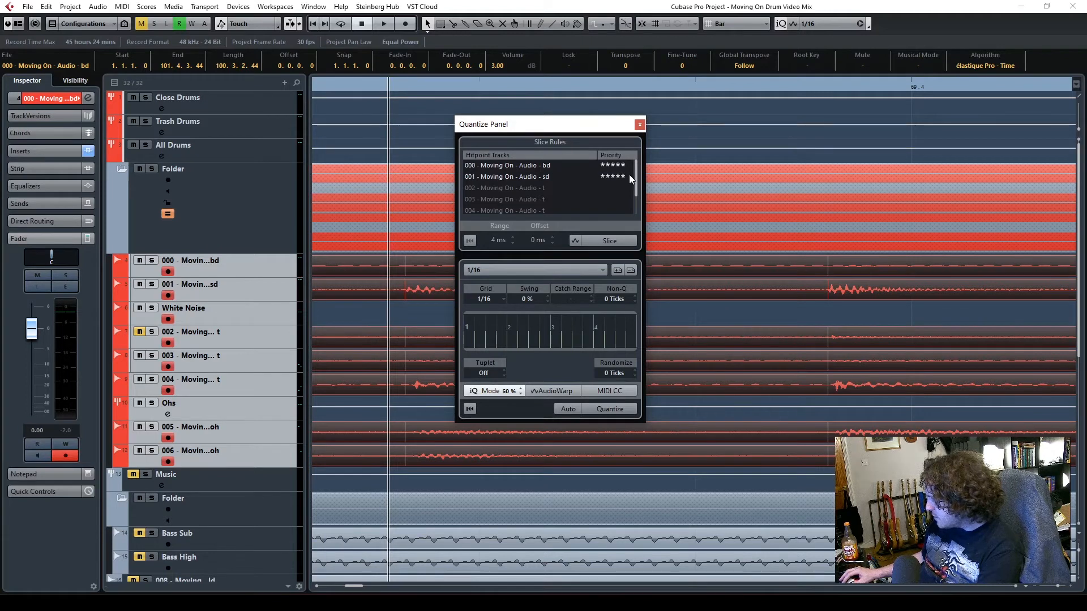
left_click(605, 210)
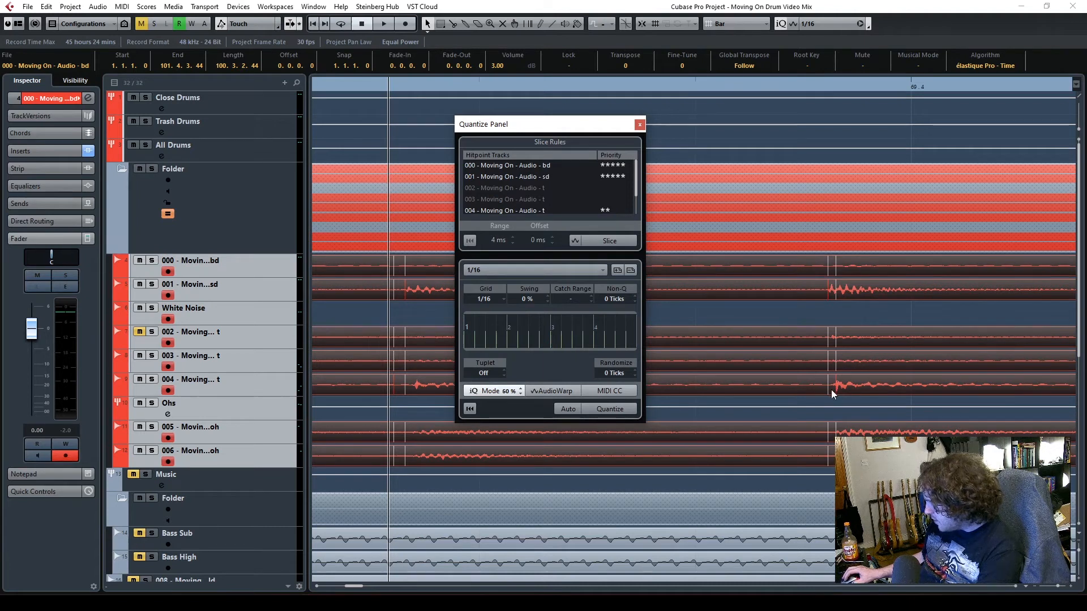
left_click(600, 212)
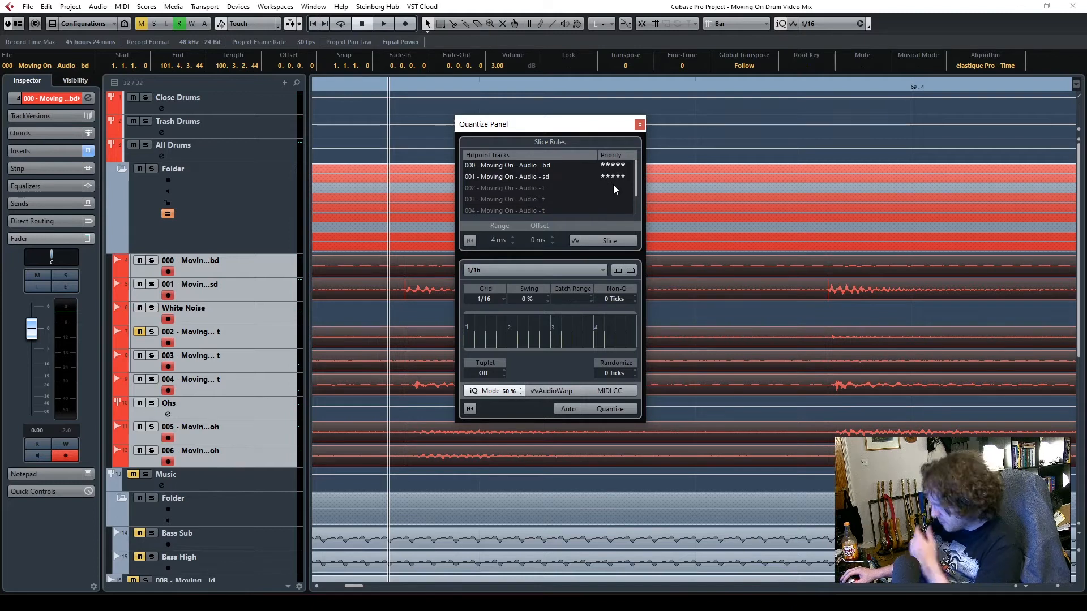
Slice all the grouped drum events at their hitpoints and try a Non-Q value of 3 ticks, returning it to 0
left_click(610, 241)
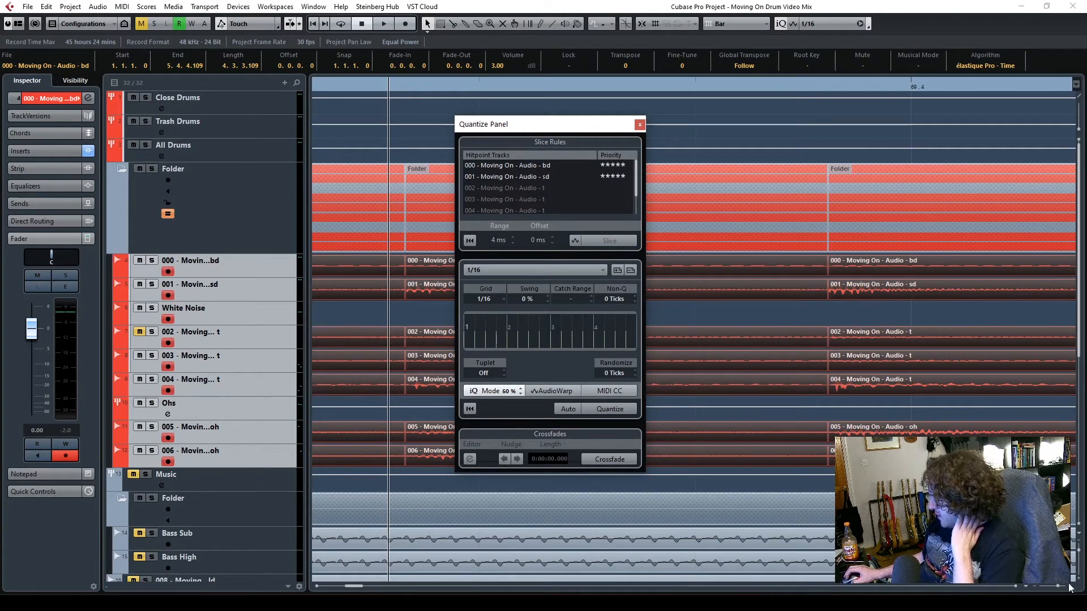
left_click_drag(1058, 587, 1055, 586)
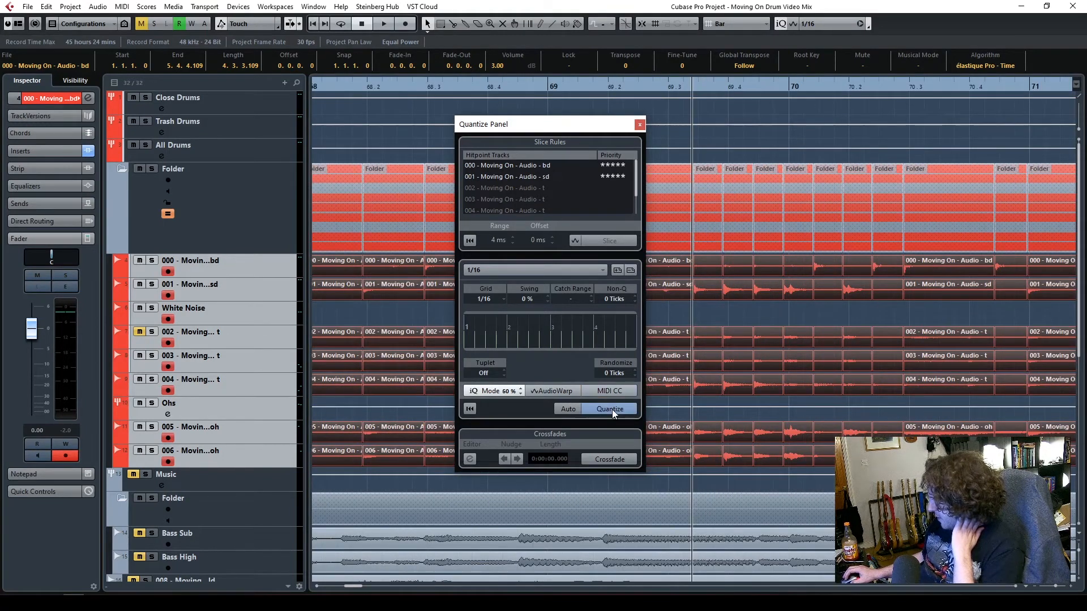
left_click(634, 297)
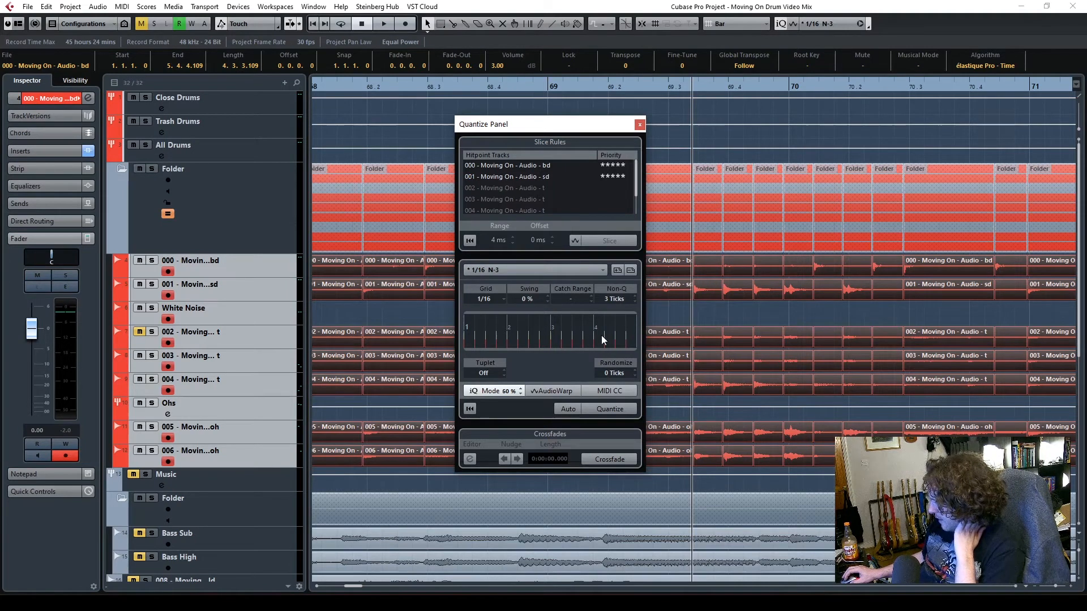
left_click(634, 301)
left_click(635, 301)
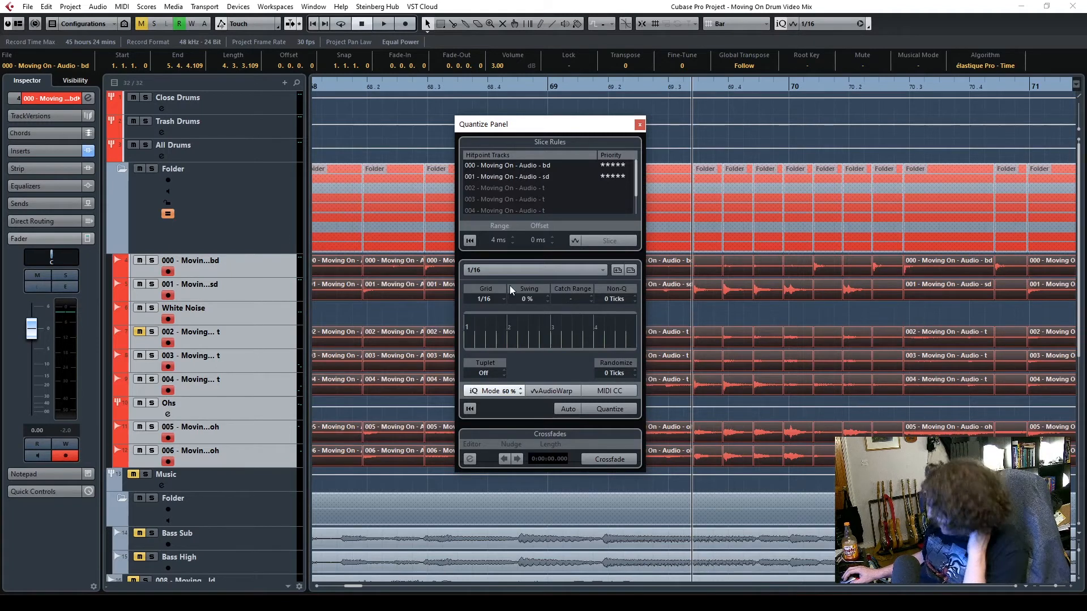
Quantize the drum slices to the 1/16 grid with iQ at 60%, crossfade their edges, and close the Quantize Panel
left_click(623, 413)
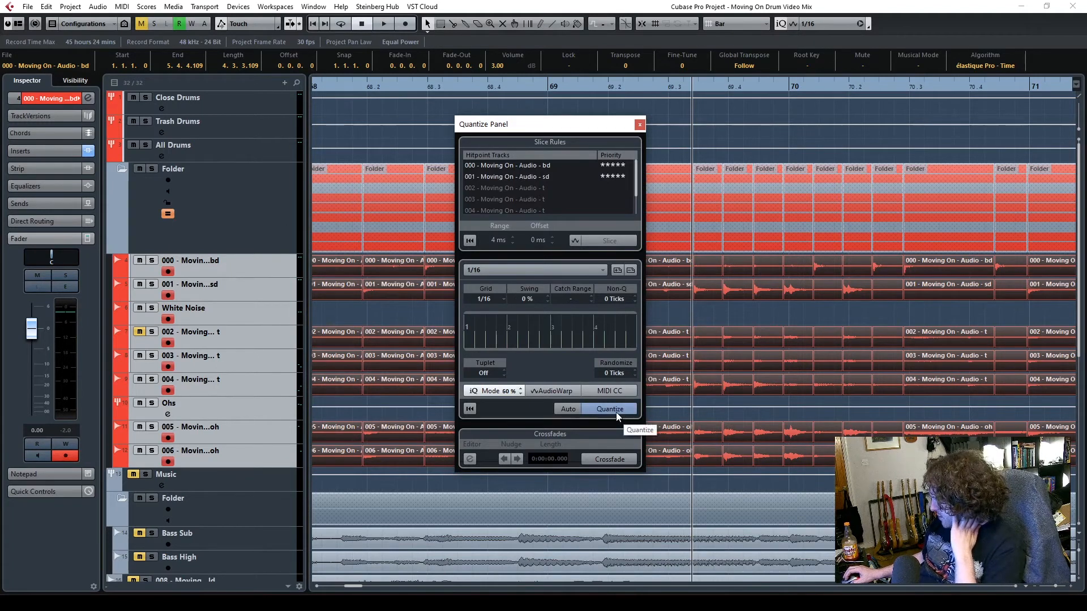
left_click(615, 411)
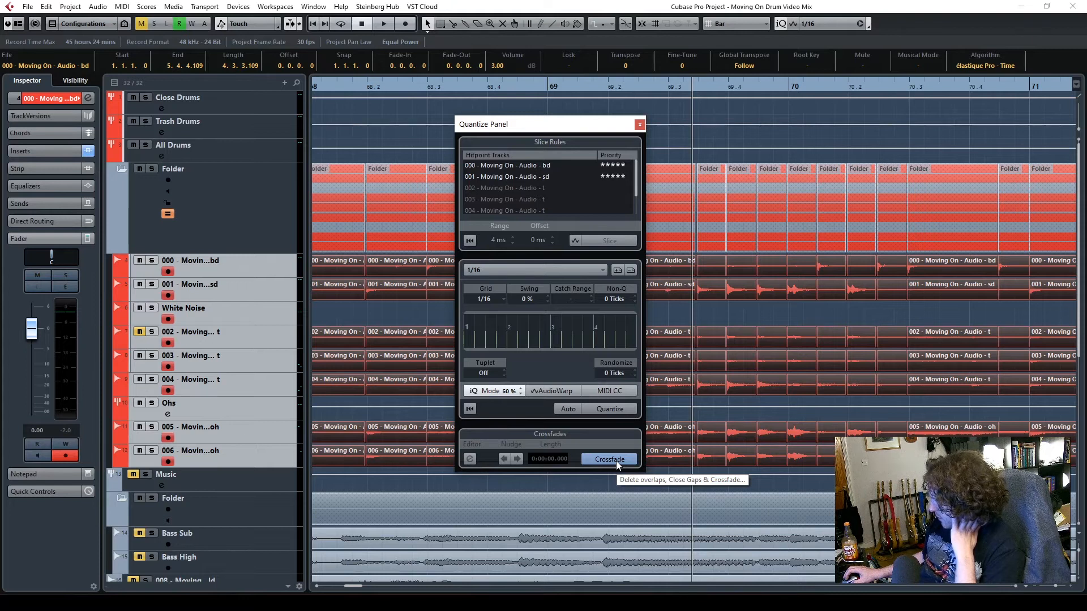
left_click(616, 461)
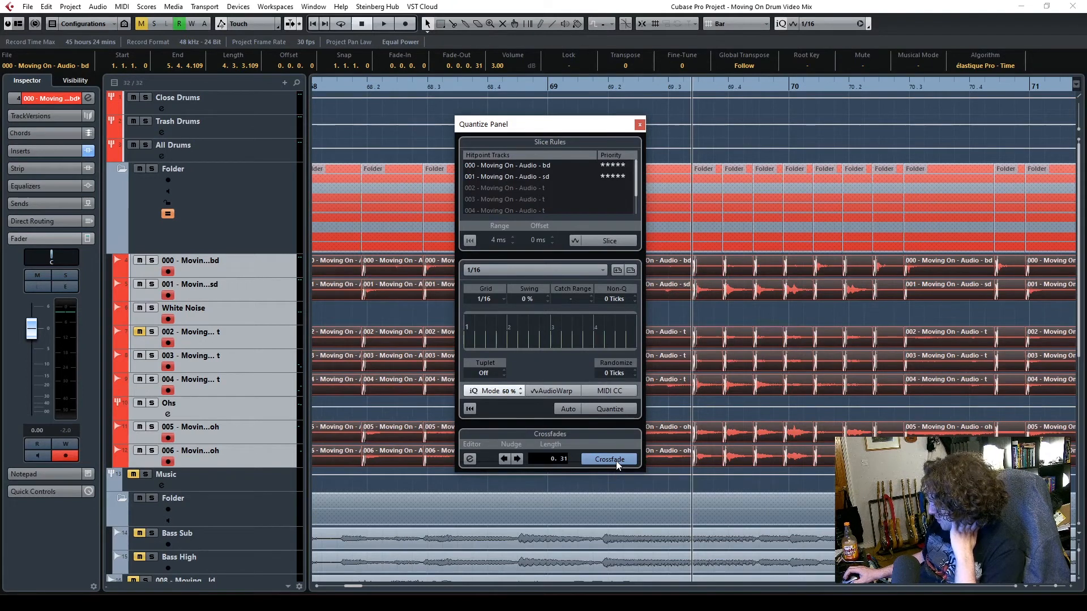
left_click(639, 126)
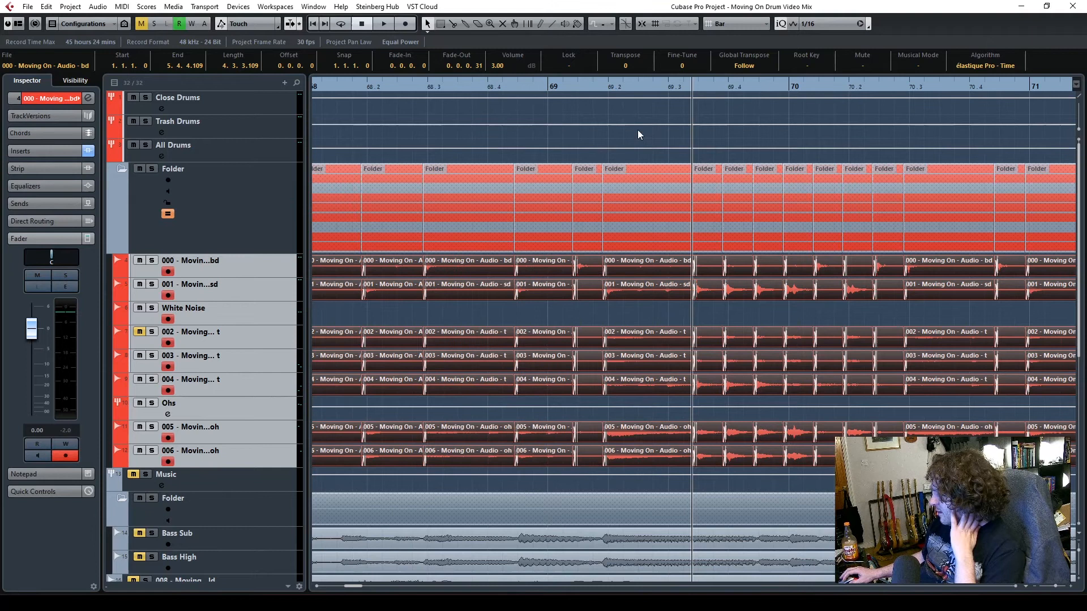
Play the quantized drums from the early part of the song and look ahead through the slices up to about bar 31
left_click_drag(356, 589, 334, 594)
key("g")
key("g")
key("space")
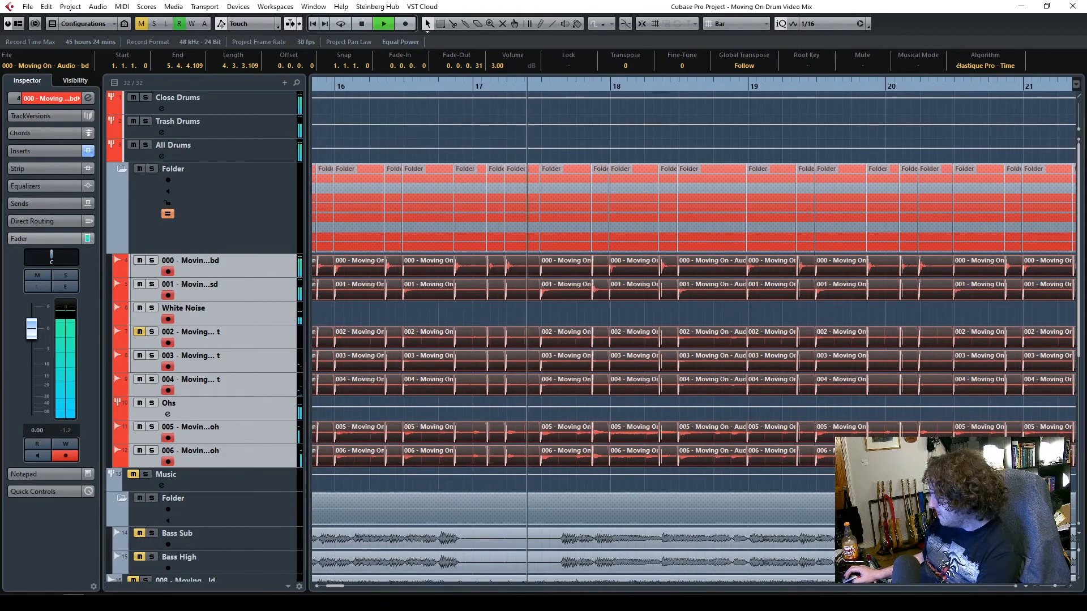
left_click(1014, 588)
left_click(1015, 587)
left_click(1015, 588)
left_click(1015, 587)
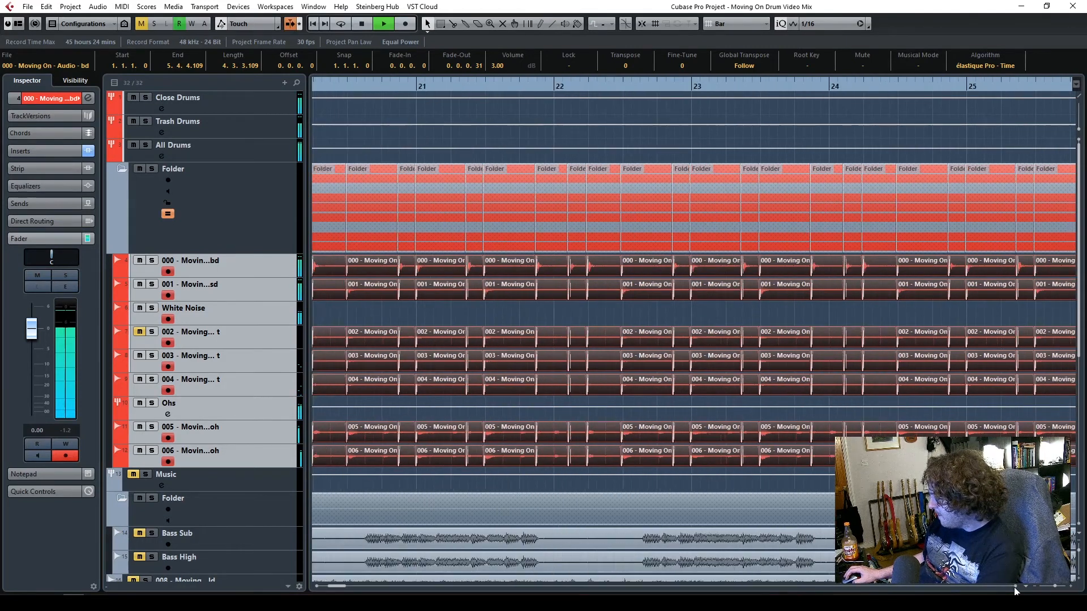
left_click(1014, 587)
left_click(1015, 588)
left_click(1014, 588)
left_click(1014, 587)
left_click(1014, 588)
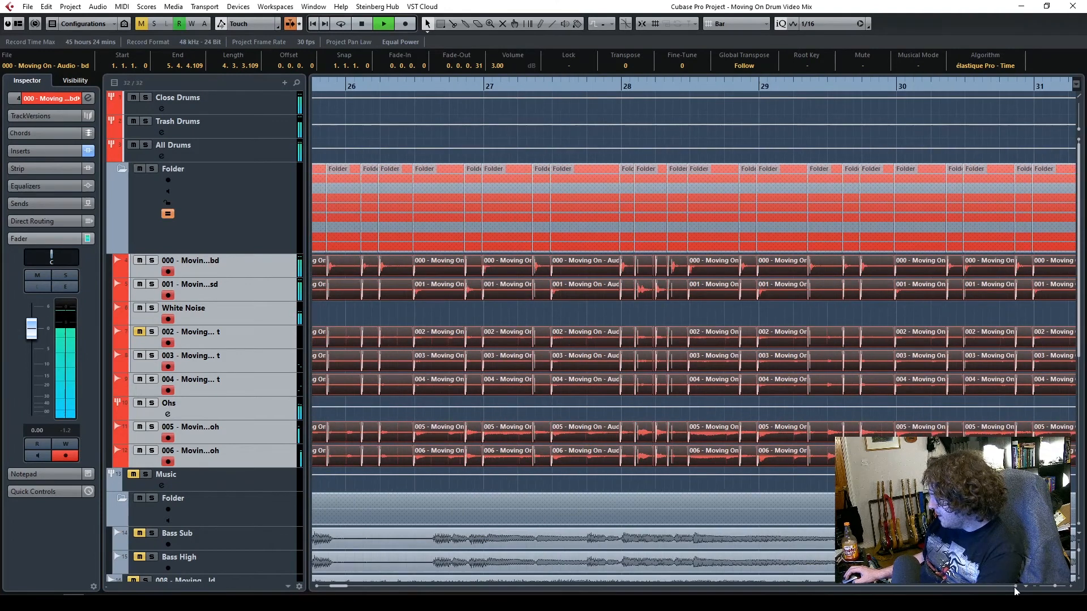
Play the drums from just before bar 27 into bar 38 to listen for timing and crossfade problems, and stop playback
key("space")
left_click(478, 84)
key("space")
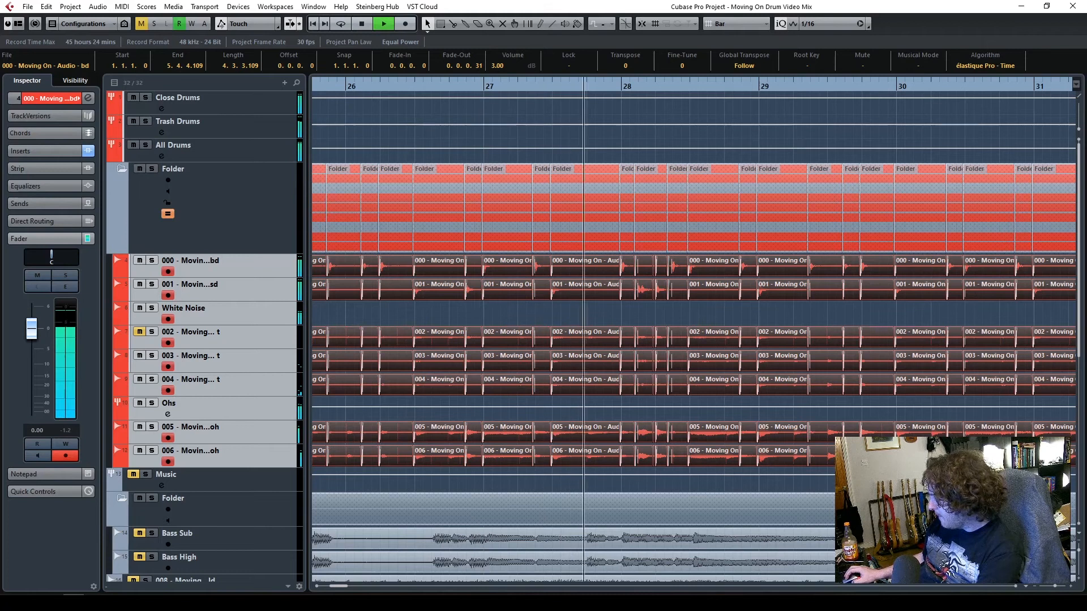
left_click_drag(1055, 587, 1056, 587)
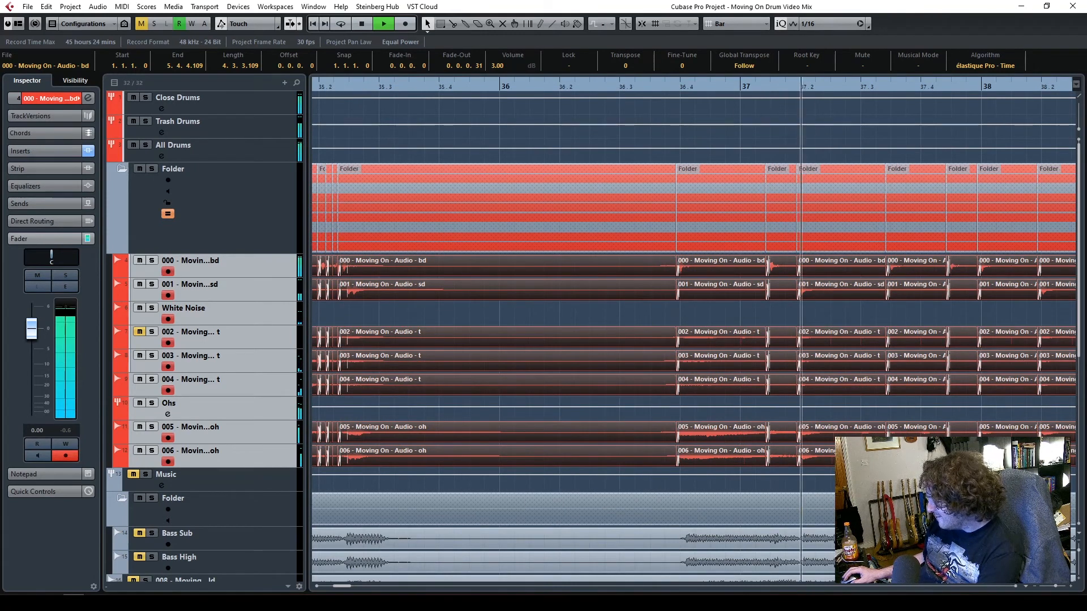
key("space")
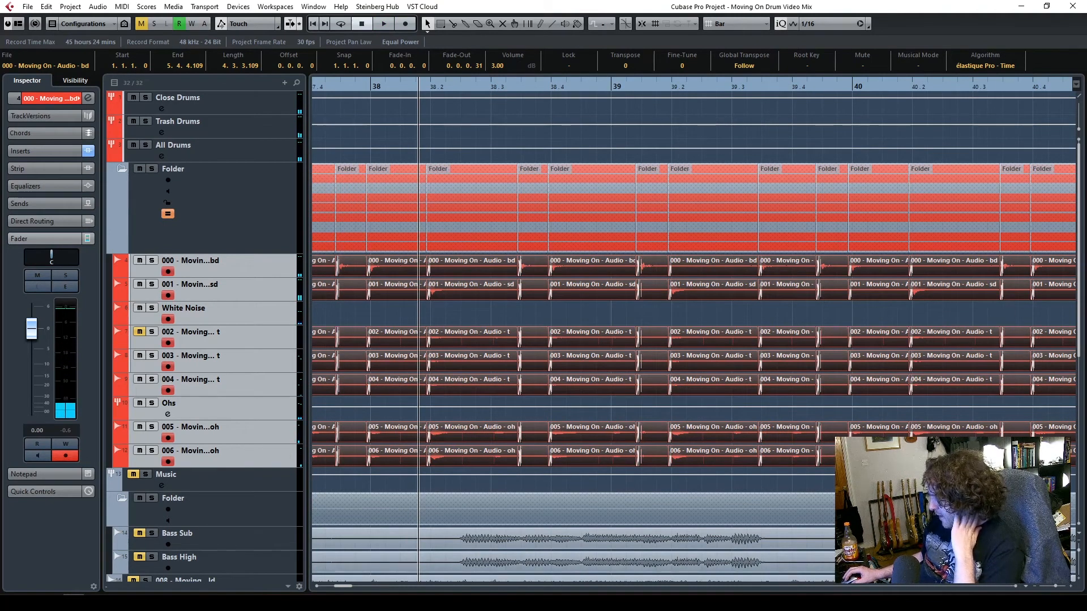
Bring the whole song into view and deselect all the drum slices
left_click_drag(1054, 586, 1048, 586)
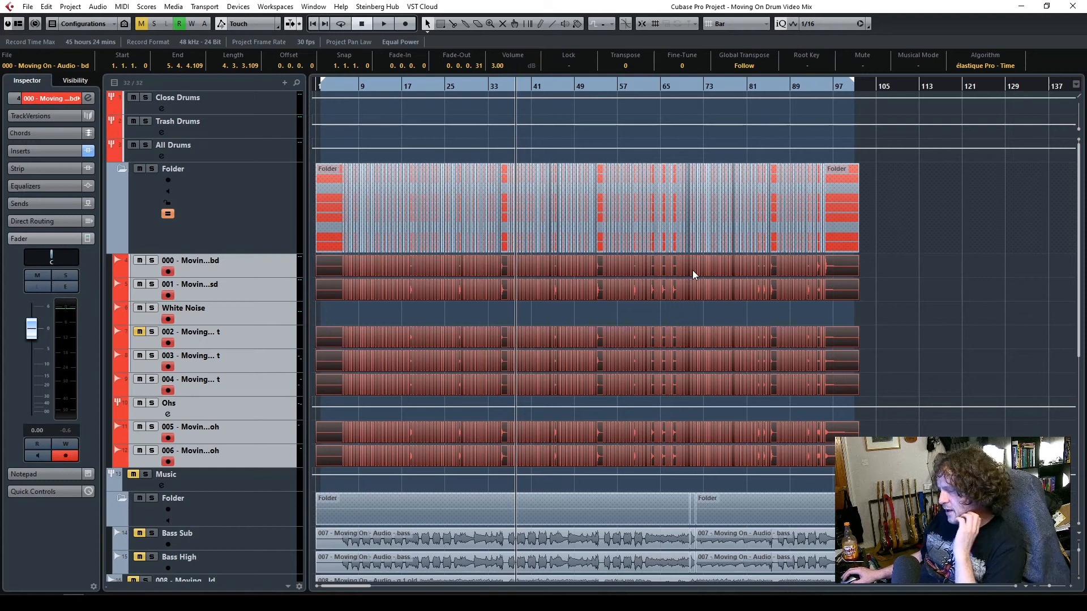
left_click(488, 315)
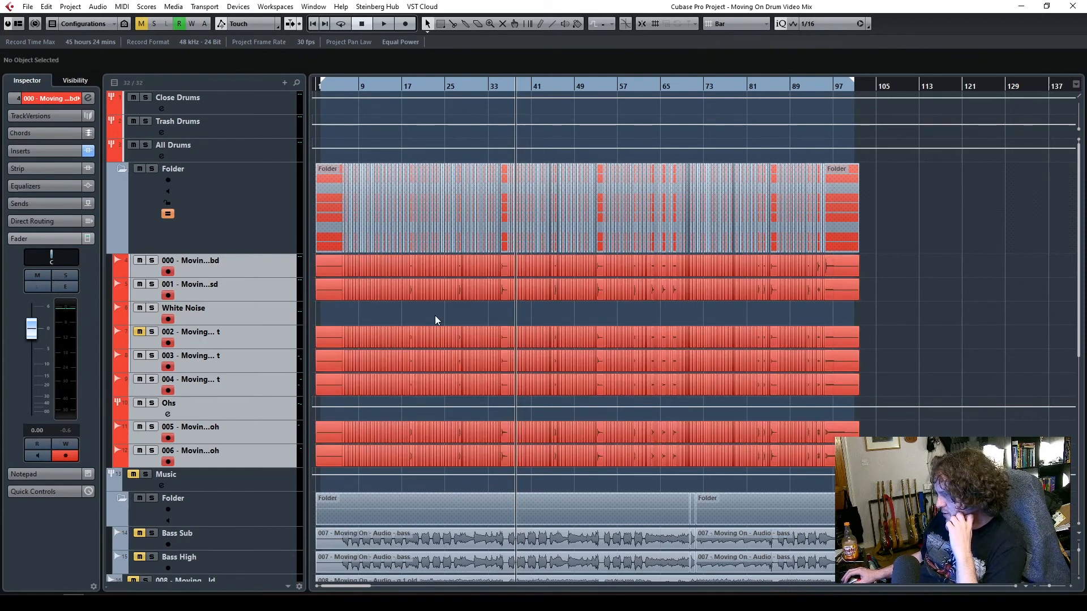